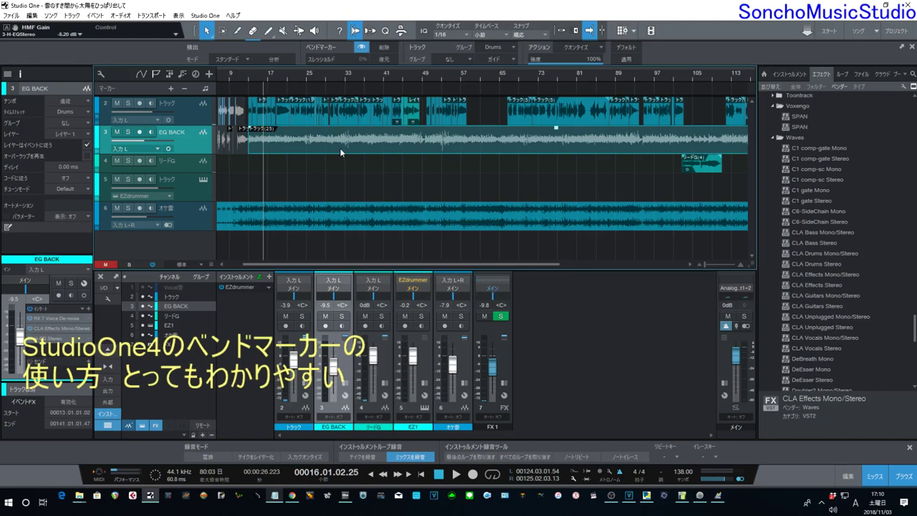
Solo the EG BACK track and analyze its selected audio event to detect bend markers
key(space)
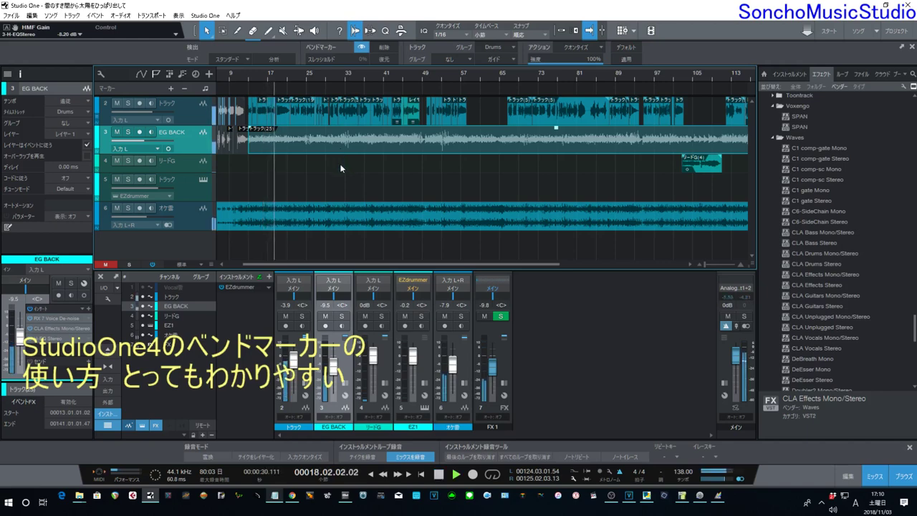
key(space)
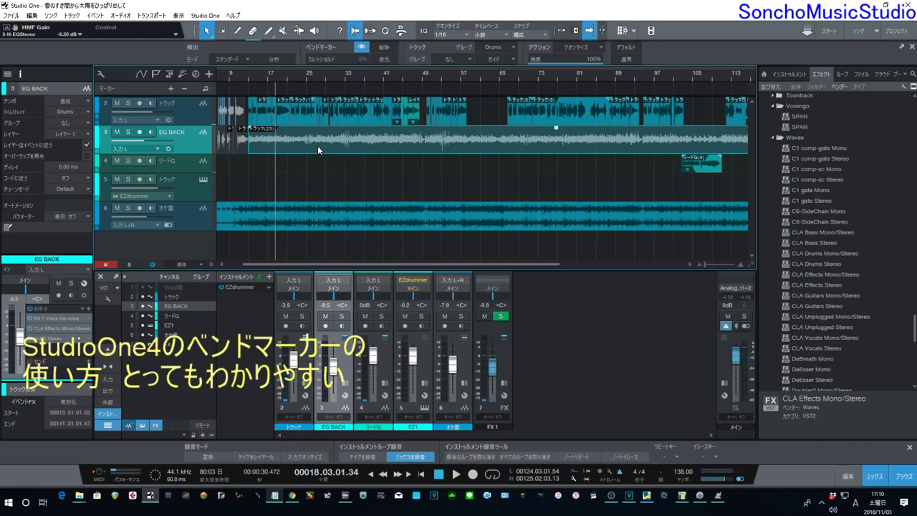
click(127, 132)
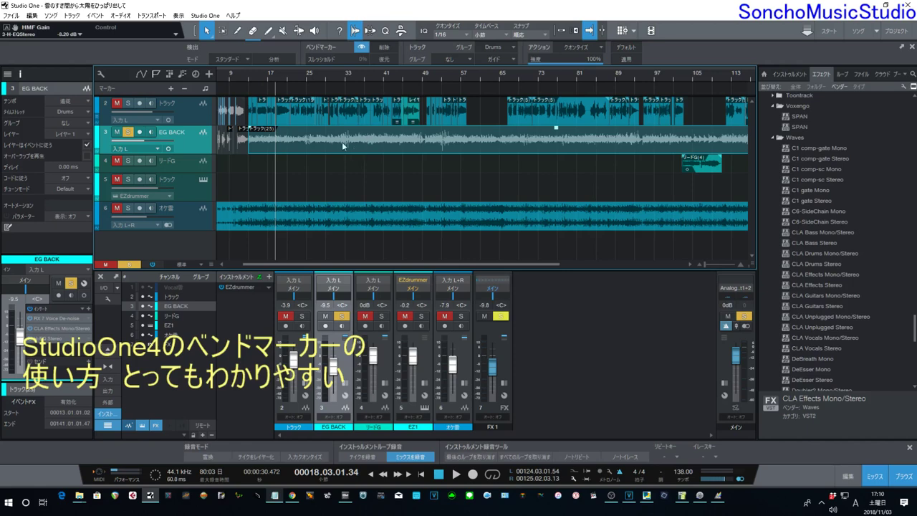
click(277, 61)
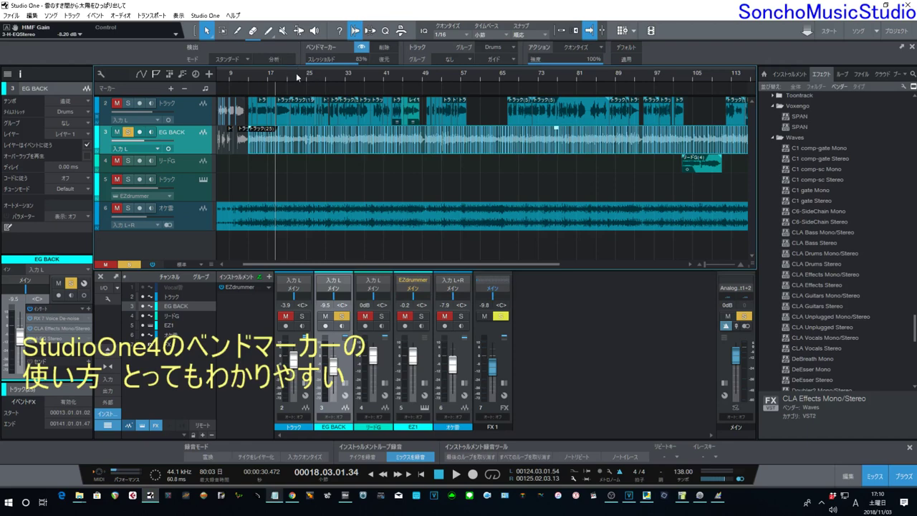
Try adjusting the bend marker threshold for the EG BACK event, leaving it at 83%
drag(297, 79, 475, 100)
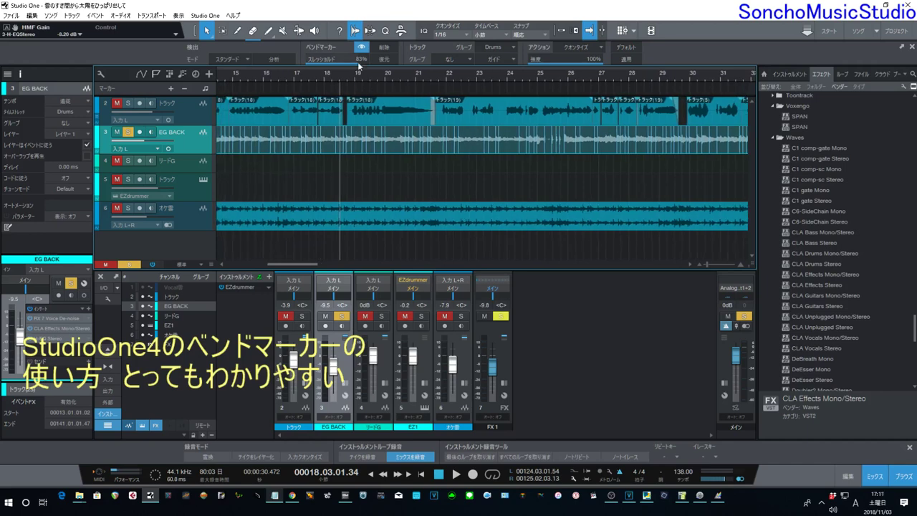
mouse_move(359, 65)
drag(359, 65, 359, 63)
drag(359, 63, 361, 66)
mouse_move(358, 64)
drag(359, 63, 357, 62)
Listen to the soloed EG BACK track from bar 13 to about bar 40, and replay the passage from bar 39
click(420, 474)
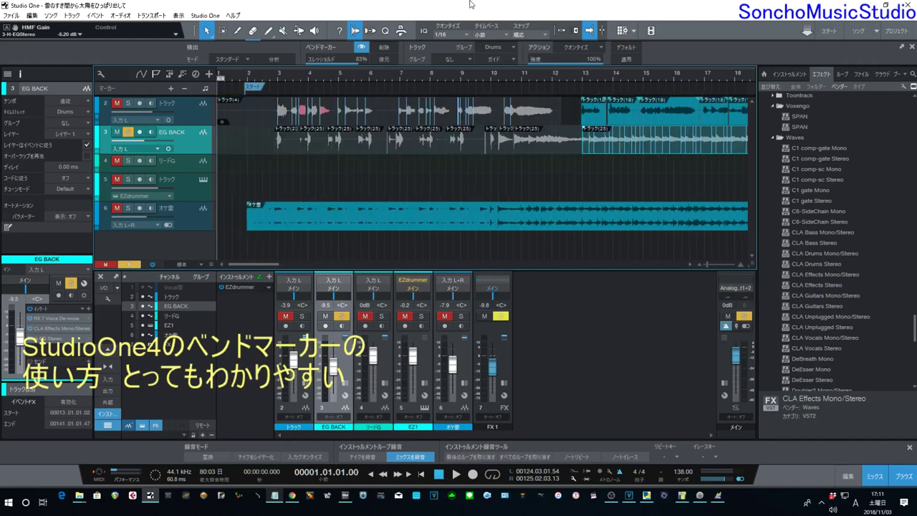
click(584, 77)
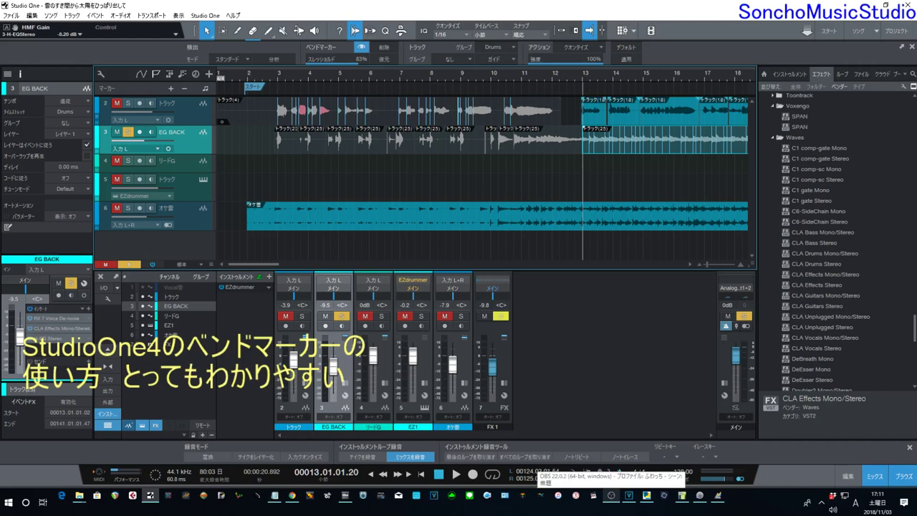
key(space)
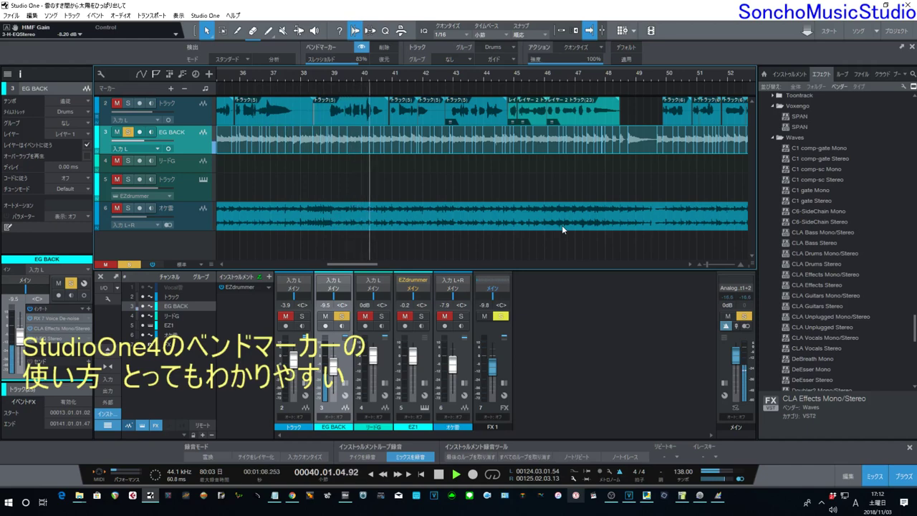
key(space)
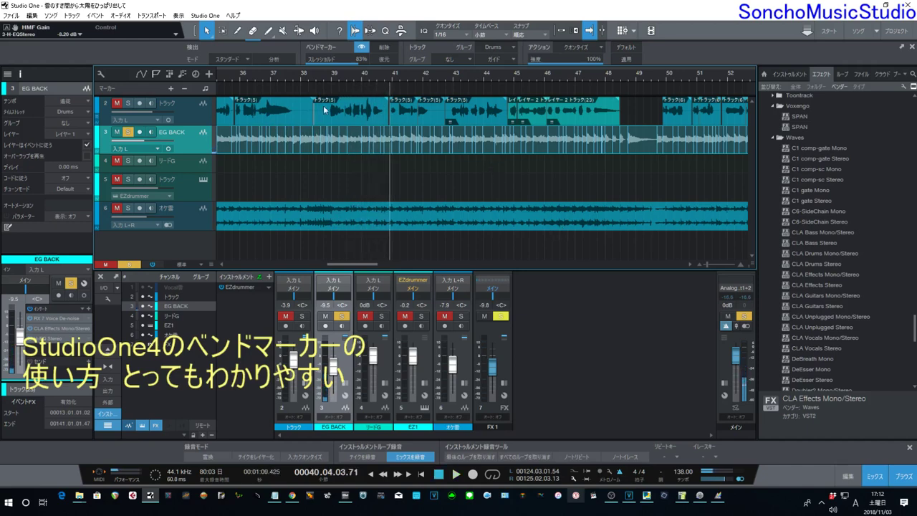
drag(357, 74, 379, 98)
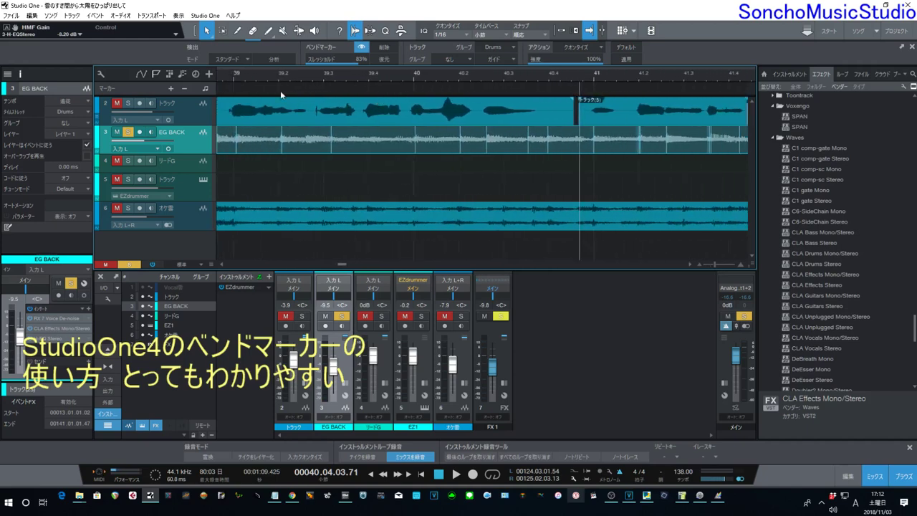
click(264, 76)
key(space)
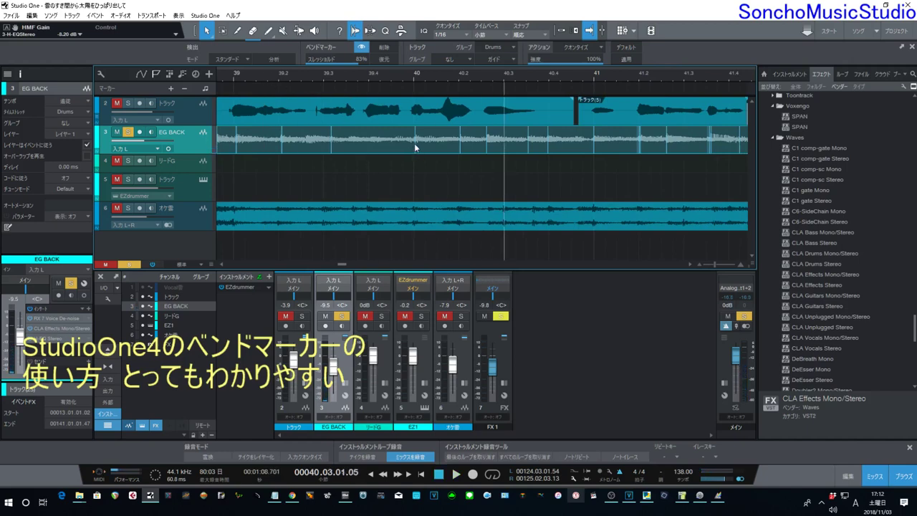
With the Bend tool, move the EG BACK bend marker at bar 40 slightly earlier and play back the passage from 39.2
key(7)
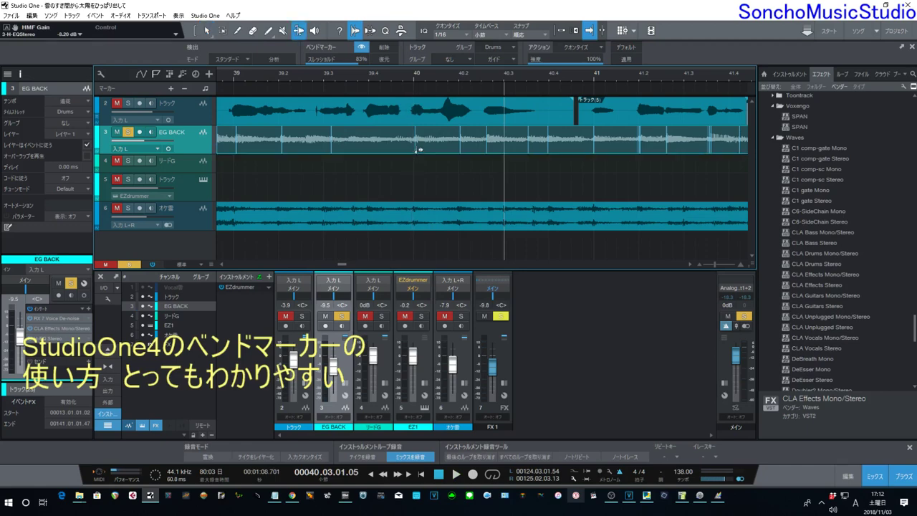
click(417, 149)
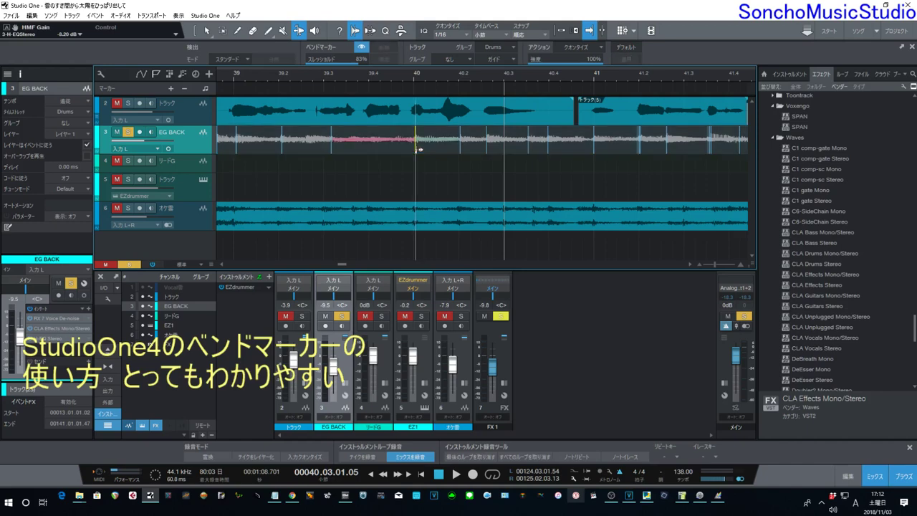
drag(420, 150, 418, 150)
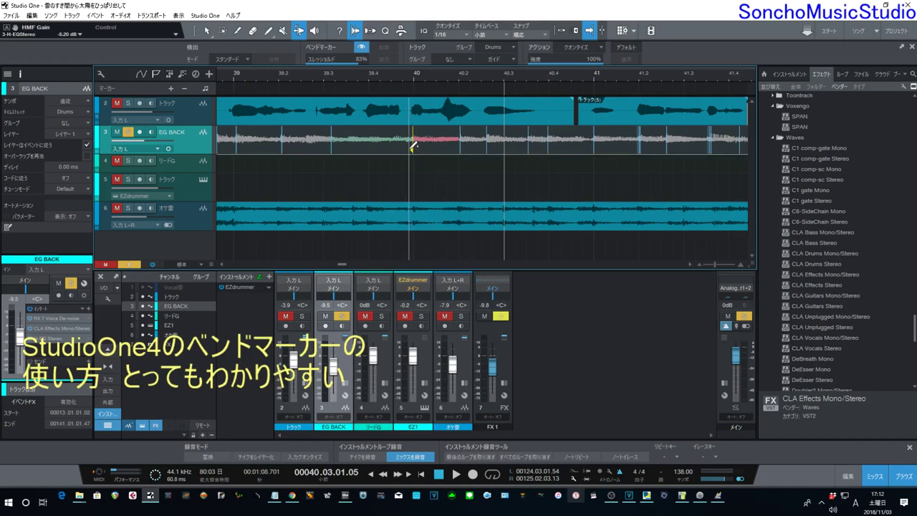
mouse_move(415, 151)
mouse_down()
mouse_move(383, 153)
mouse_move(414, 158)
mouse_up()
click(305, 78)
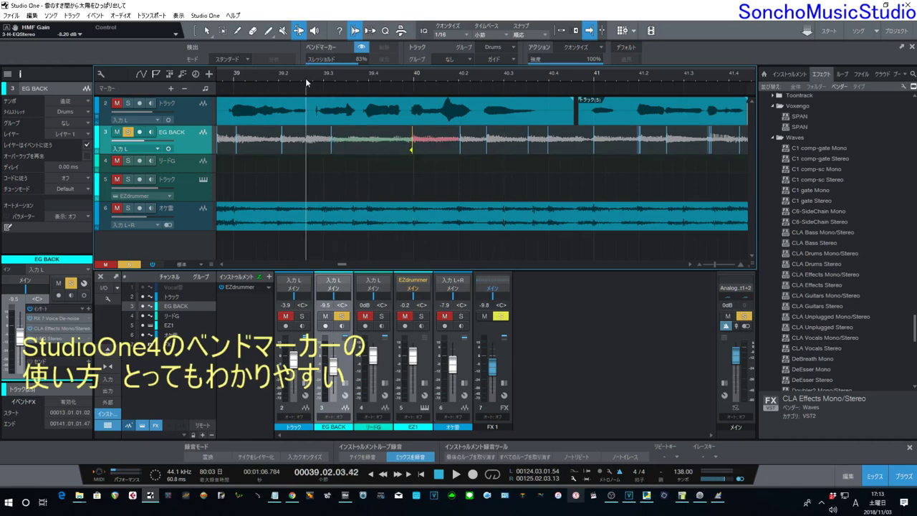
key(space)
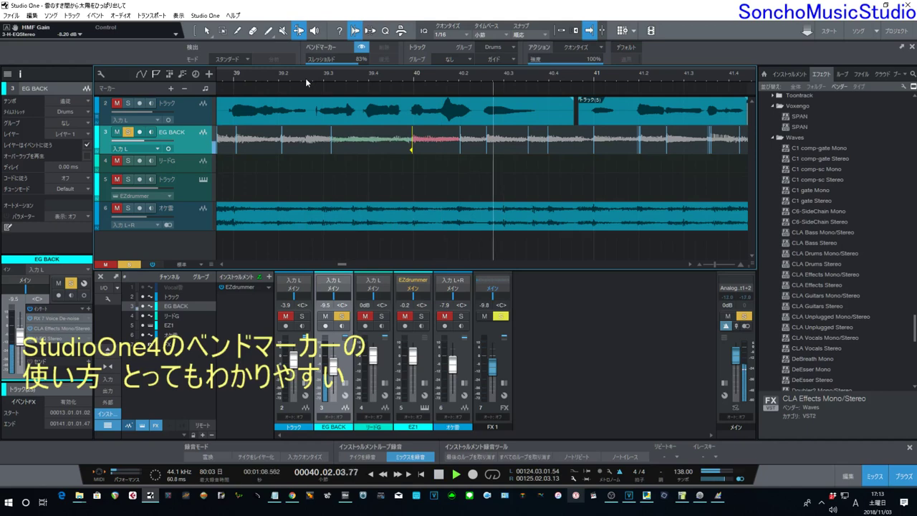
key(space)
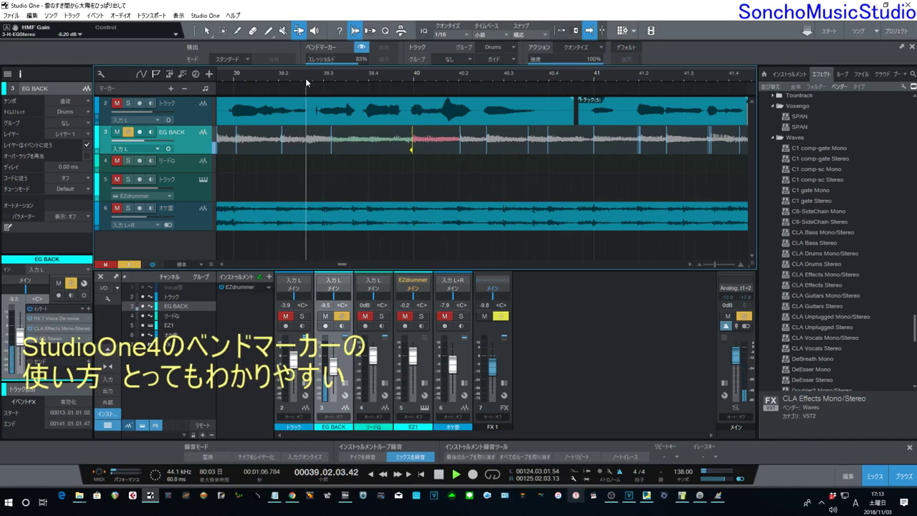
key(space)
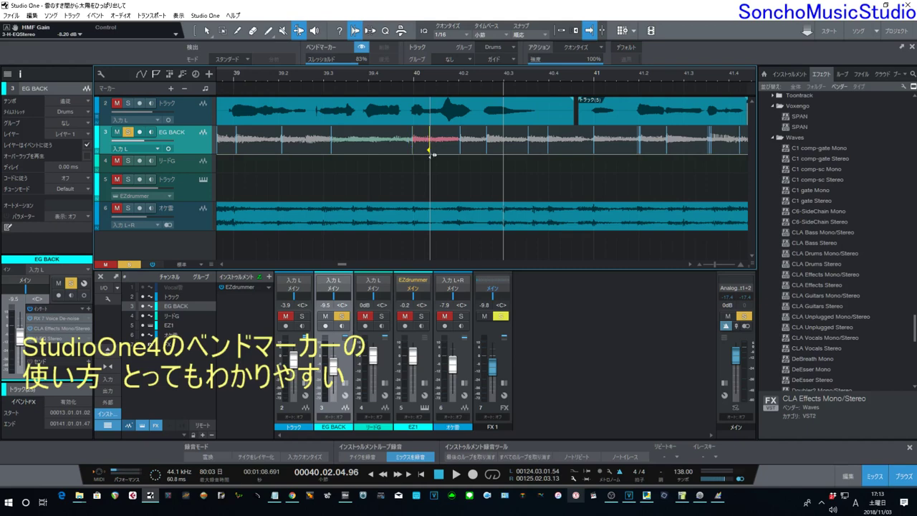
Add a bend marker to EG BACK just before 40.2, shift it slightly later, and play back the passage
click(430, 149)
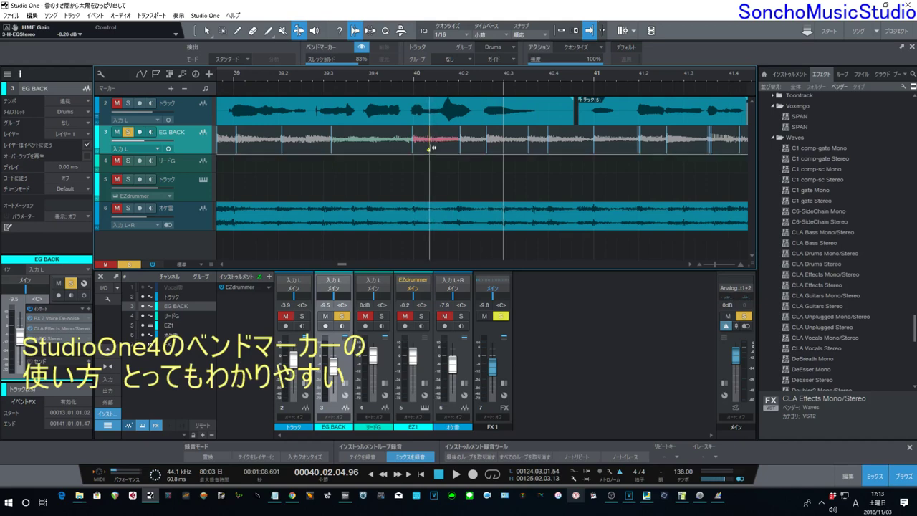
drag(432, 147, 439, 148)
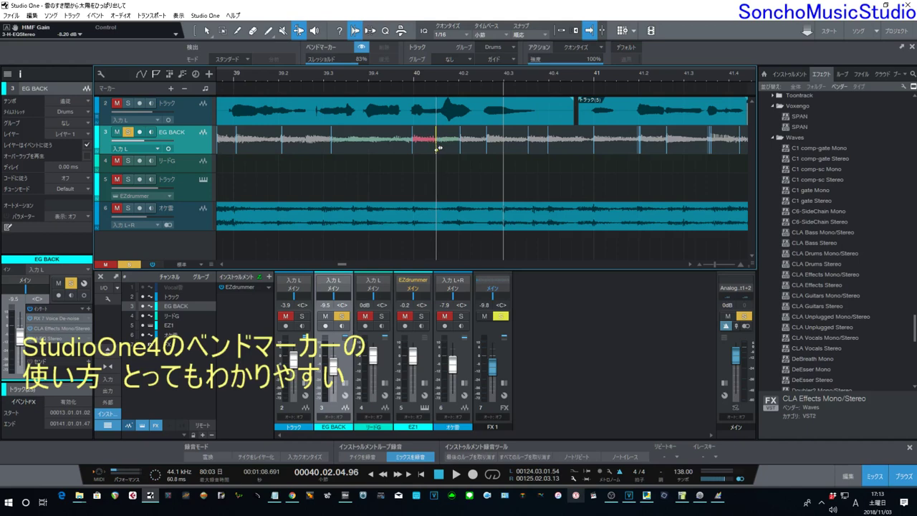
click(346, 72)
key(space)
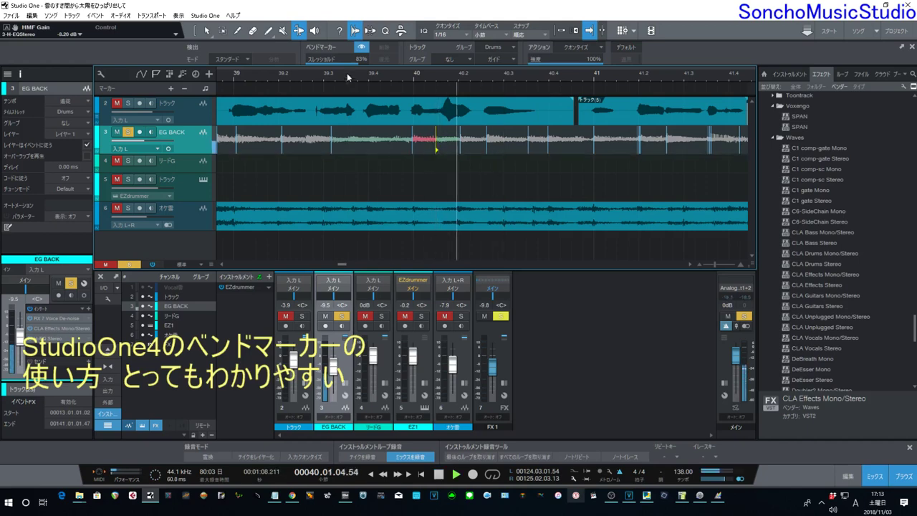
key(space)
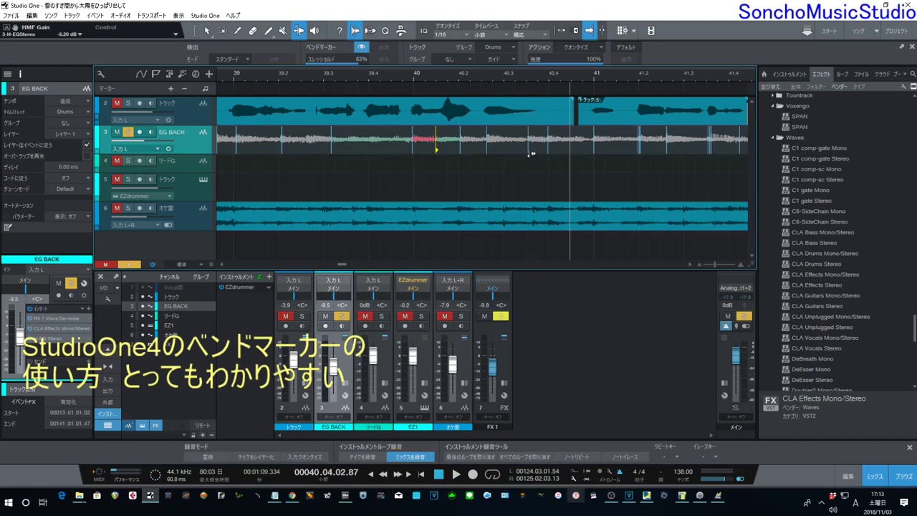
Shift the EG BACK bend marker between 40.3 and 40.4 slightly earlier and play back from 39.4 to about bar 47
drag(530, 152, 529, 153)
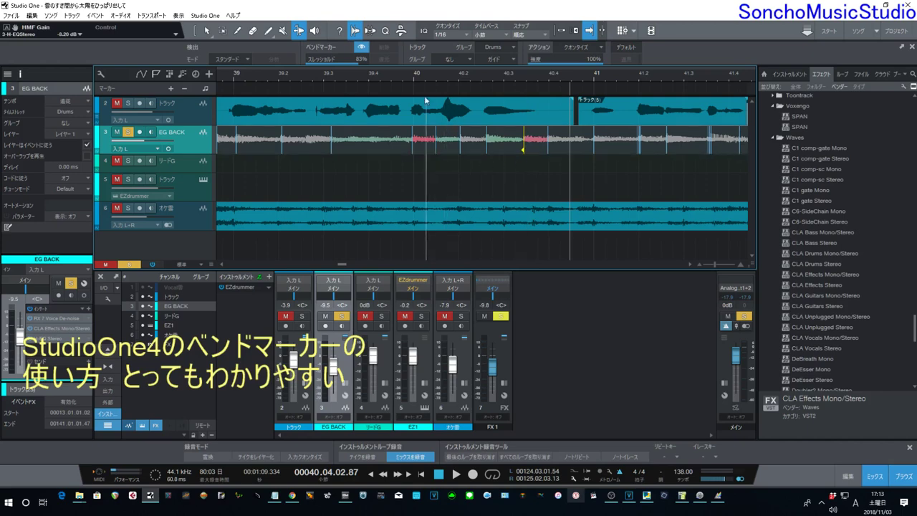
click(390, 81)
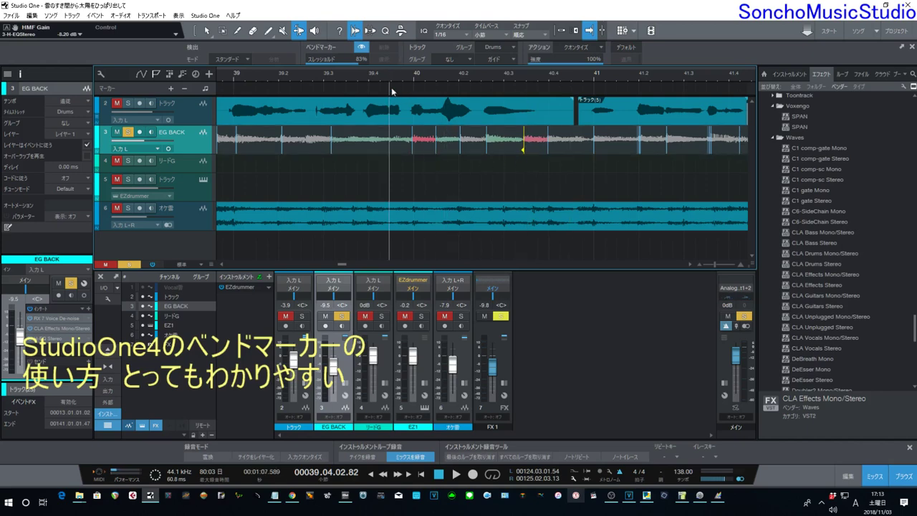
key(space)
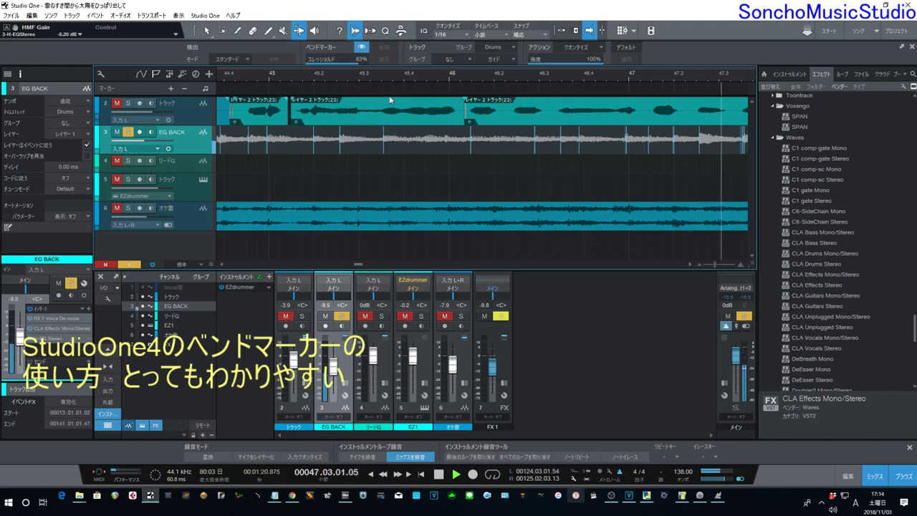
key(space)
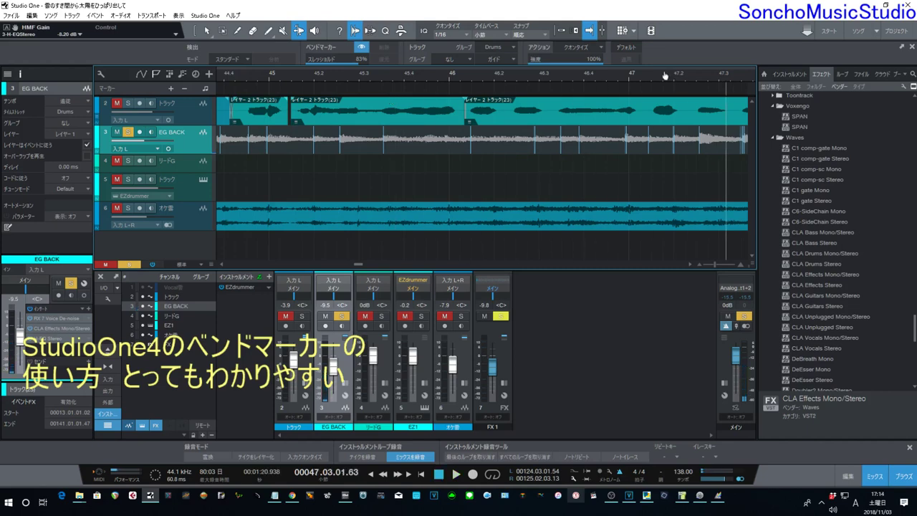
Replay EG BACK around bar 47, move the bend marker just before bar 47 onto the bar line, and shift the following marker slightly later
drag(665, 75, 438, 79)
click(393, 79)
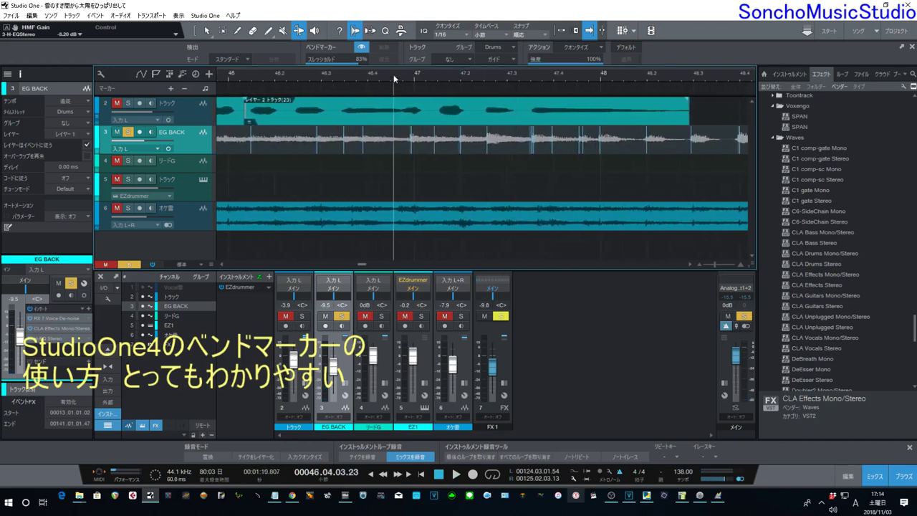
key(space)
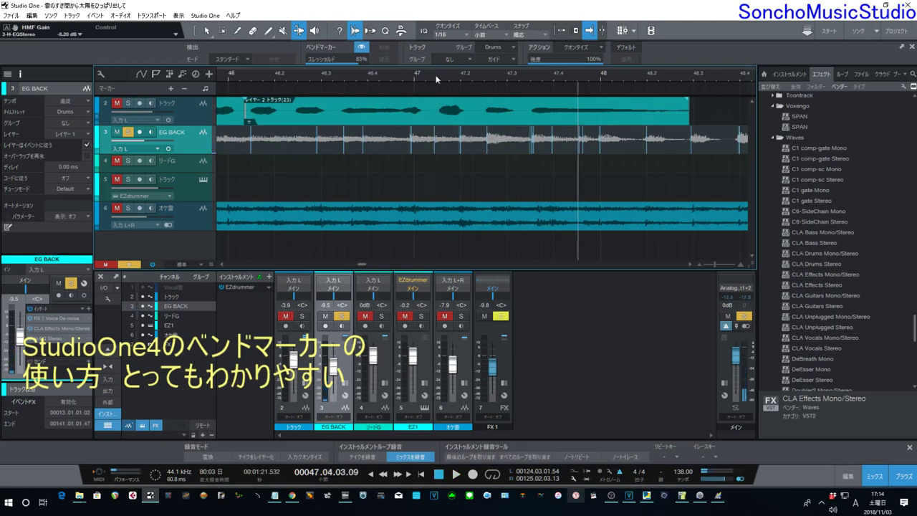
drag(437, 83, 437, 93)
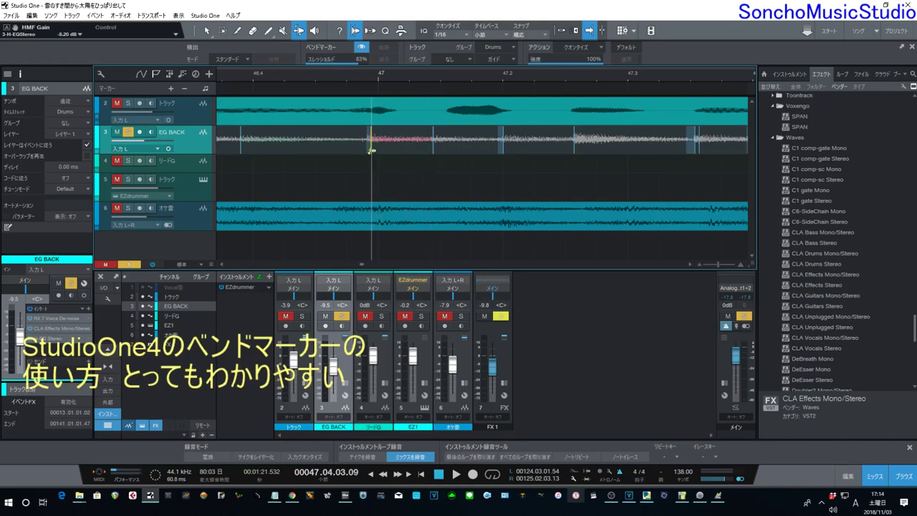
drag(372, 149, 379, 149)
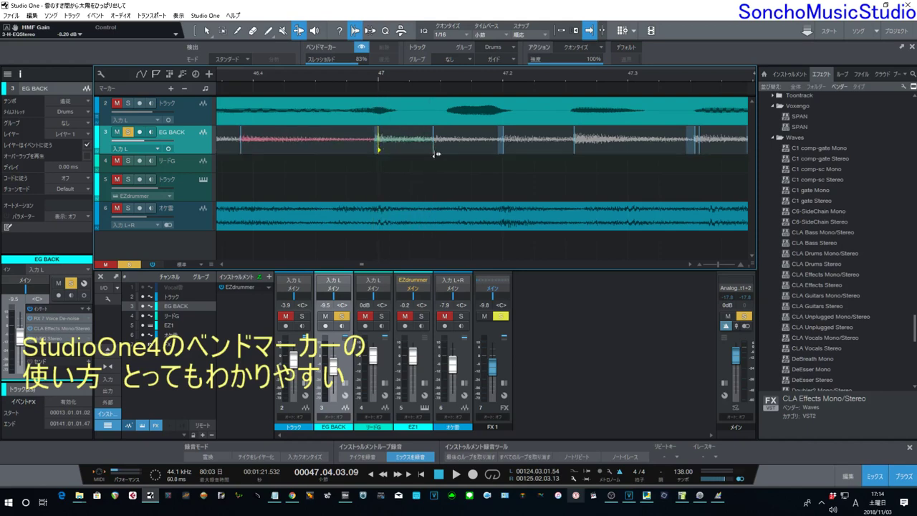
drag(437, 153, 445, 156)
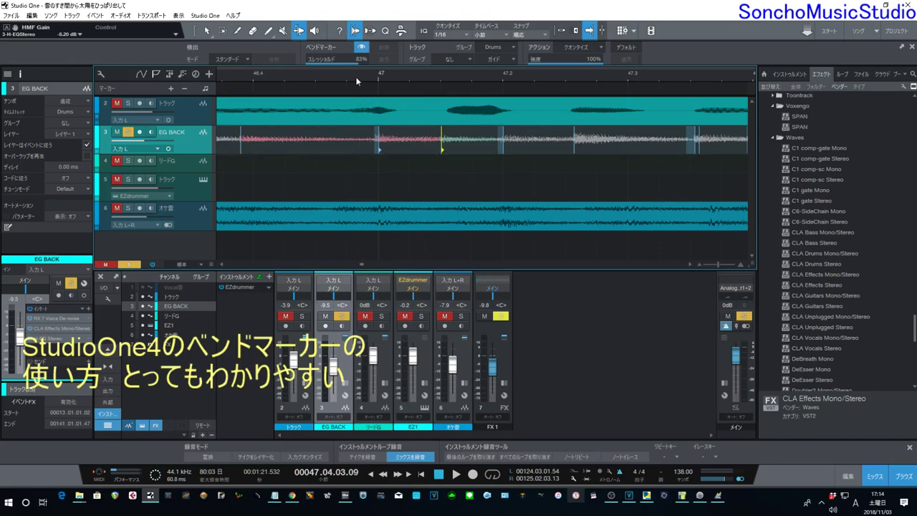
Play back the EG BACK passage around bar 47 and inspect the bend markers between 47.2 and 48.2
drag(358, 75, 352, 64)
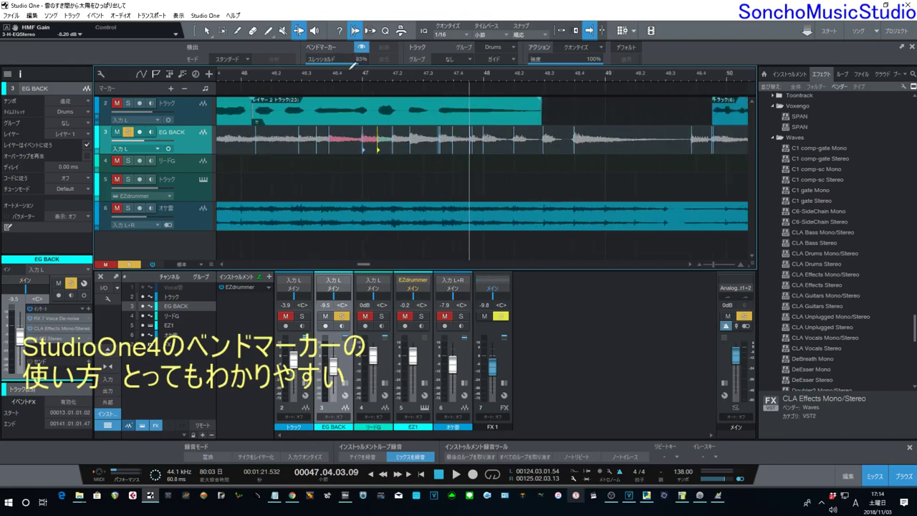
click(346, 77)
key(space)
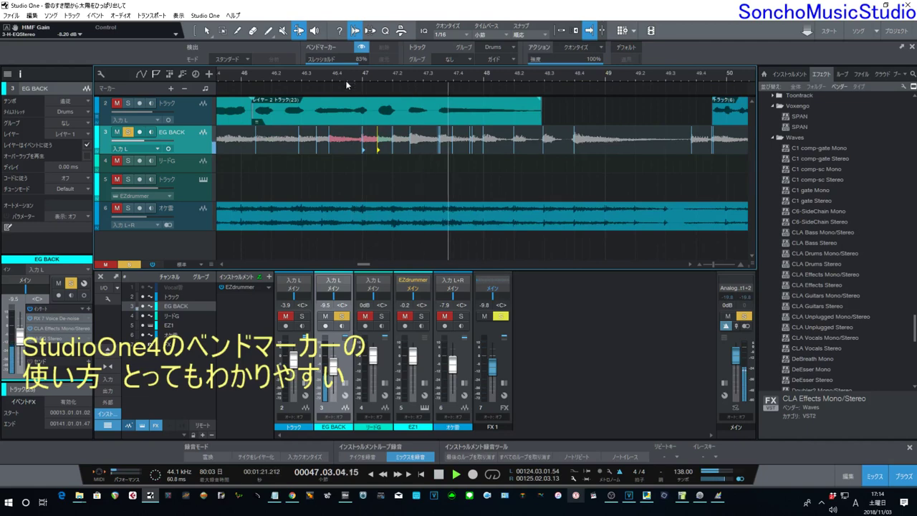
key(space)
click(352, 76)
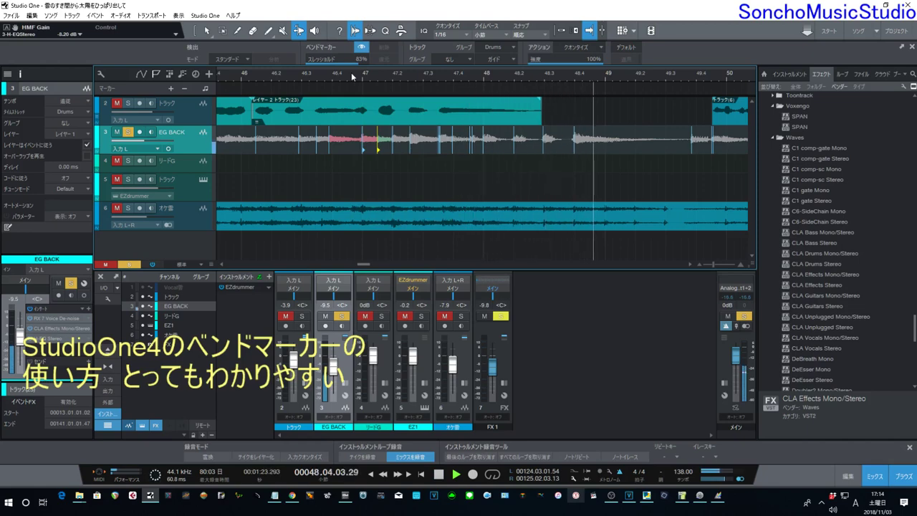
drag(450, 80, 452, 98)
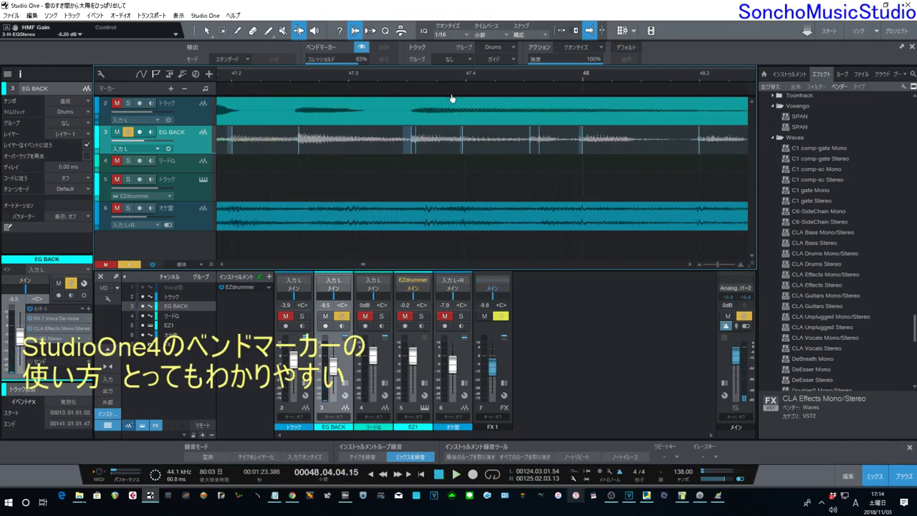
Remove the EG BACK bend marker midway between 47.3 and 47.4, and play back from bar 47 to about bar 65
double_click(410, 155)
drag(337, 78, 329, 53)
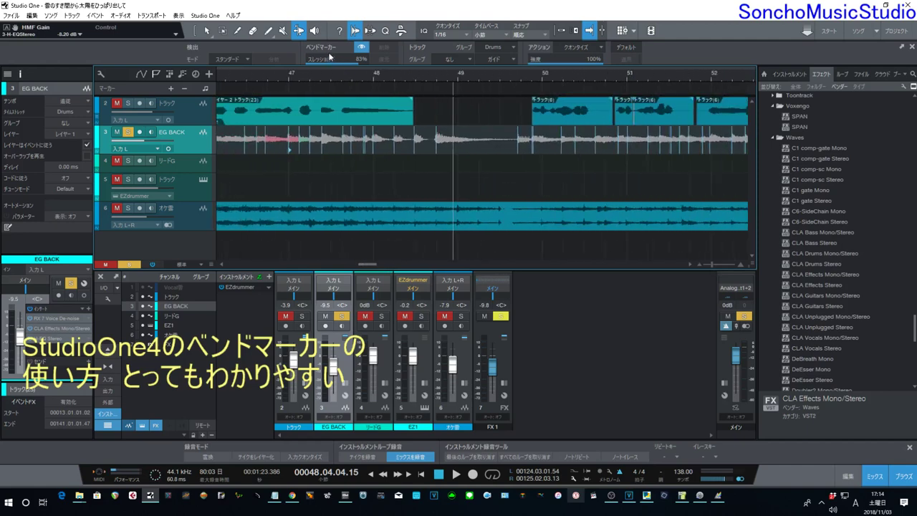
click(289, 77)
key(space)
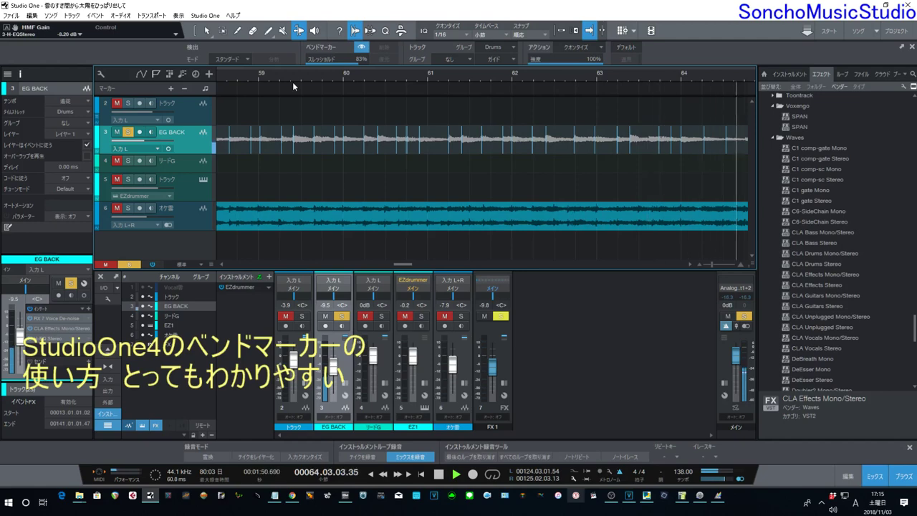
key(space)
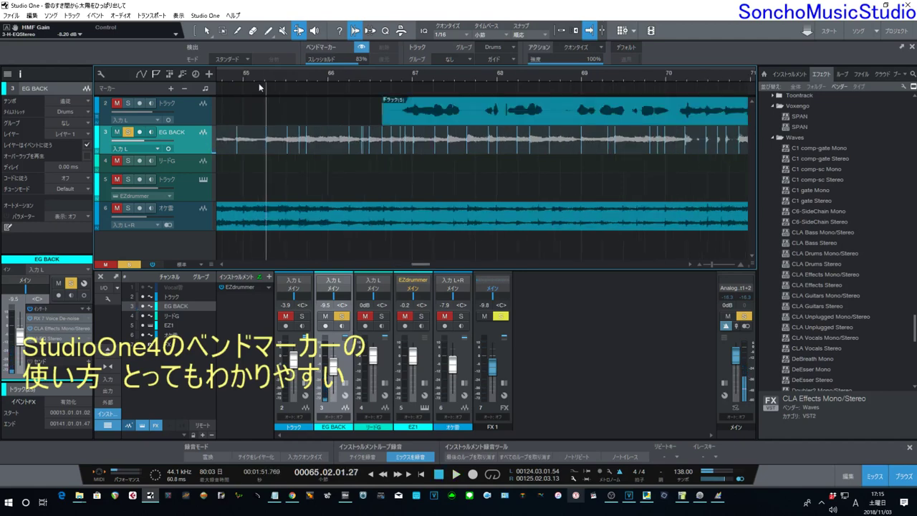
Replay EG BACK from just before bar 63, and shift the bend markers near 64.3 and 64.2 slightly earlier
drag(258, 75, 441, 80)
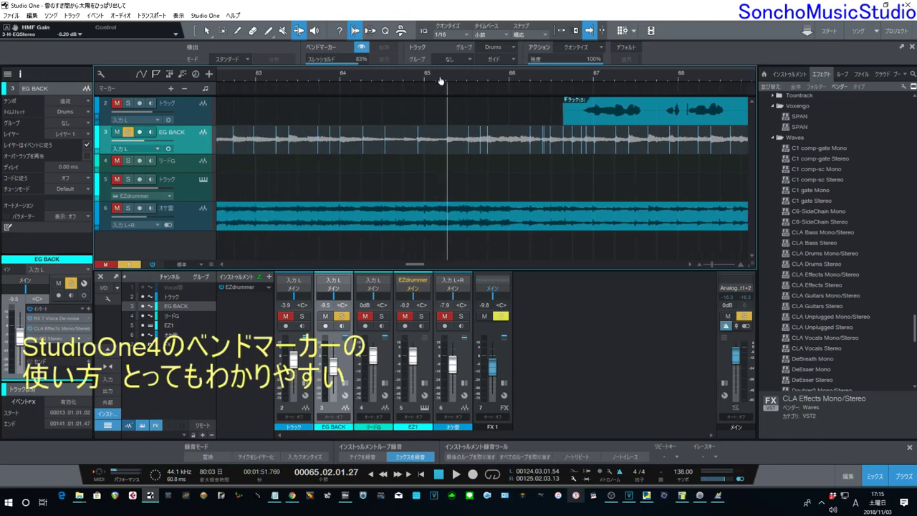
click(254, 79)
key(space)
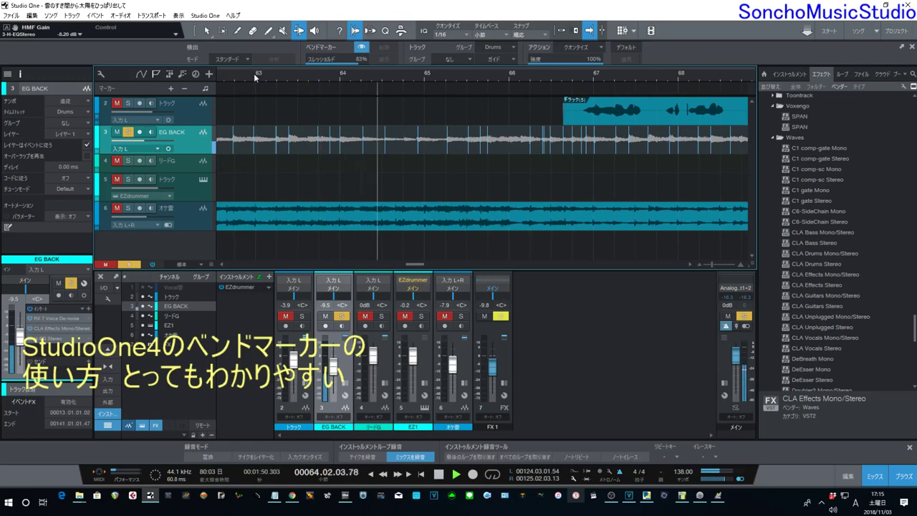
key(space)
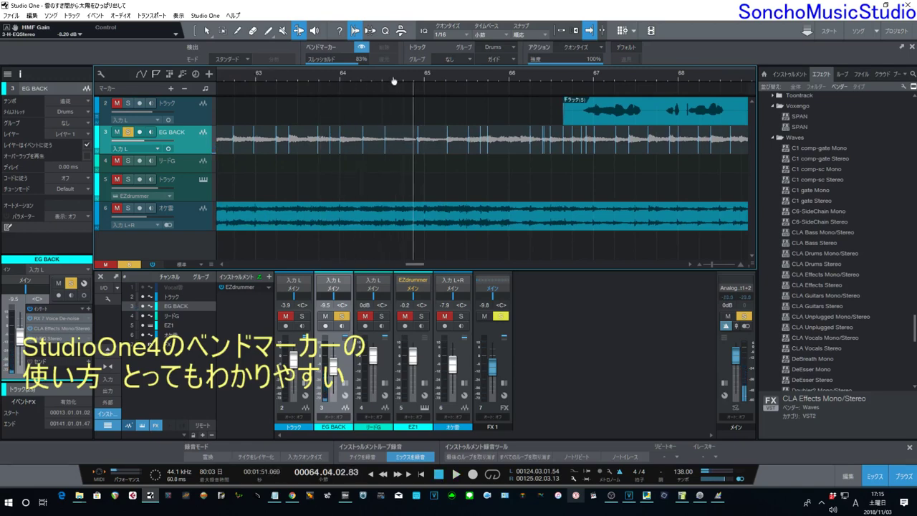
drag(393, 81, 398, 95)
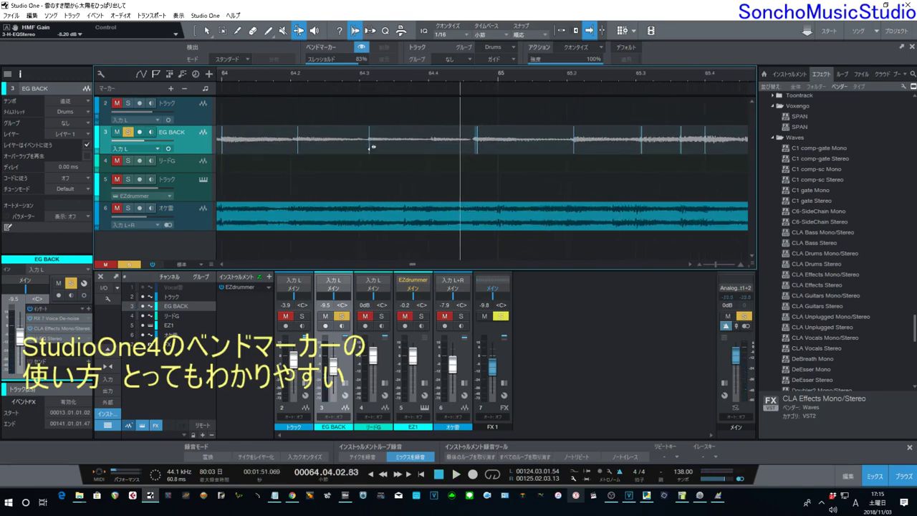
drag(371, 147, 362, 146)
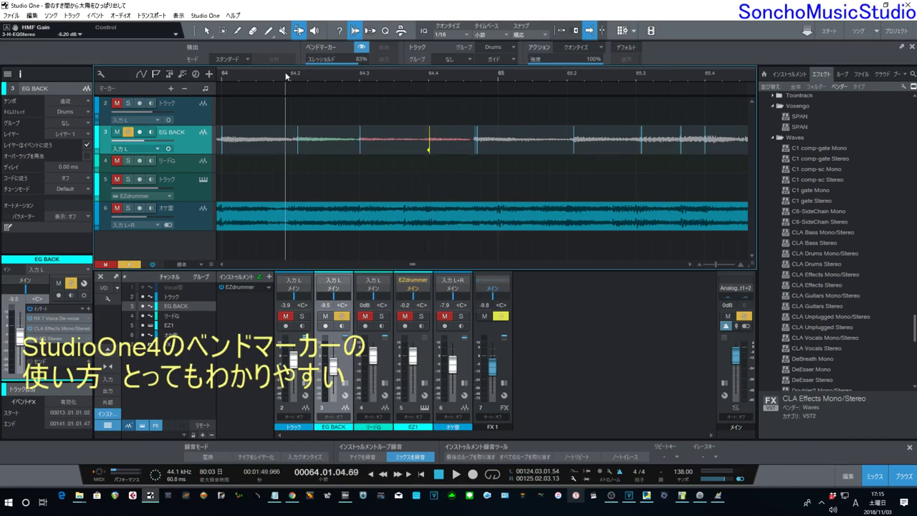
click(299, 145)
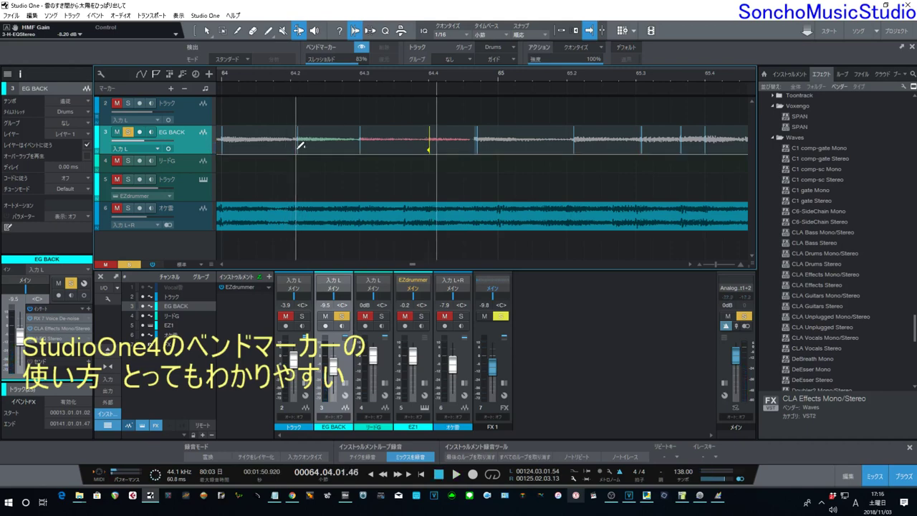
drag(300, 151, 295, 150)
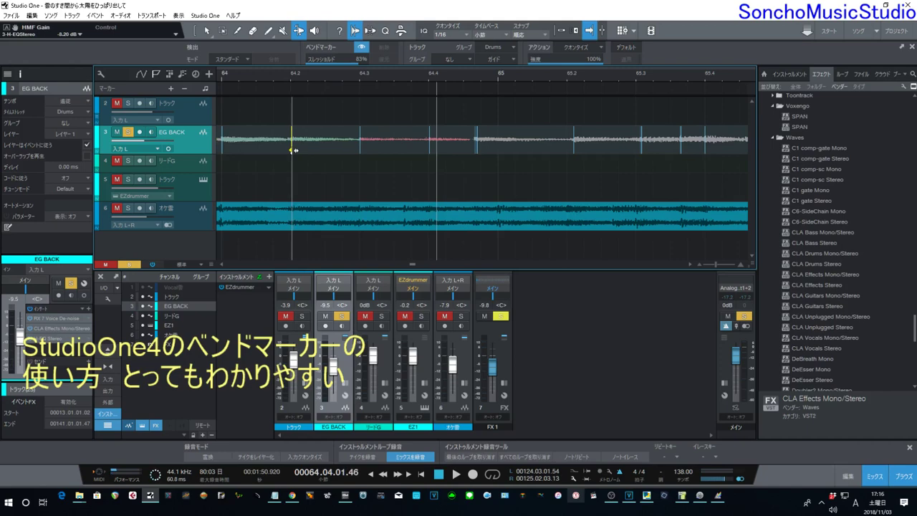
Play back the adjusted EG BACK passage from 63.4 and again from just before bar 64, stopping after 65.2
drag(303, 79, 314, 65)
click(266, 74)
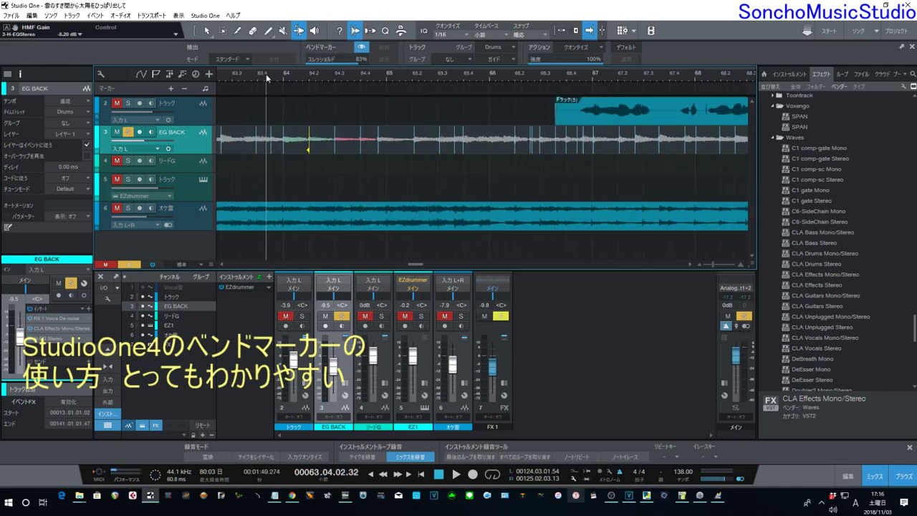
key(space)
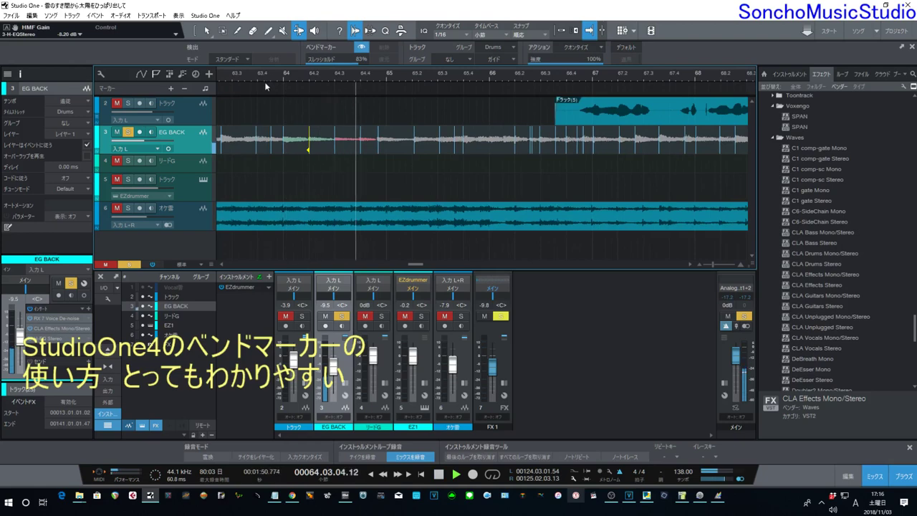
key(space)
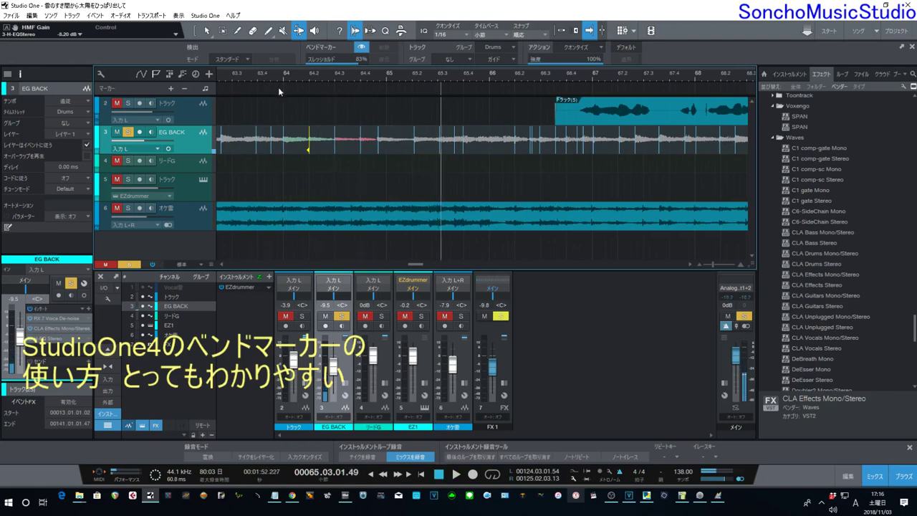
click(277, 76)
key(space)
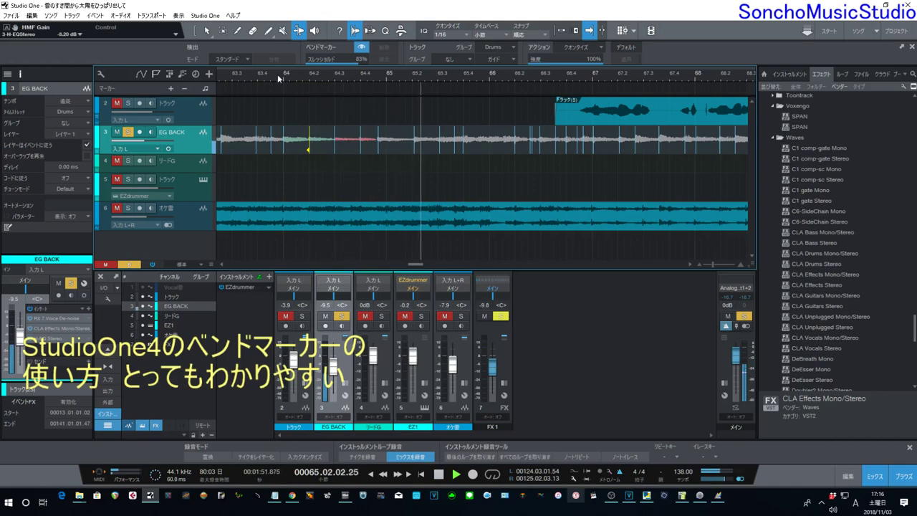
key(space)
Try moving the EG BACK bend marker just before bar 65 onto the bar line, and replay the passage
drag(391, 77, 397, 91)
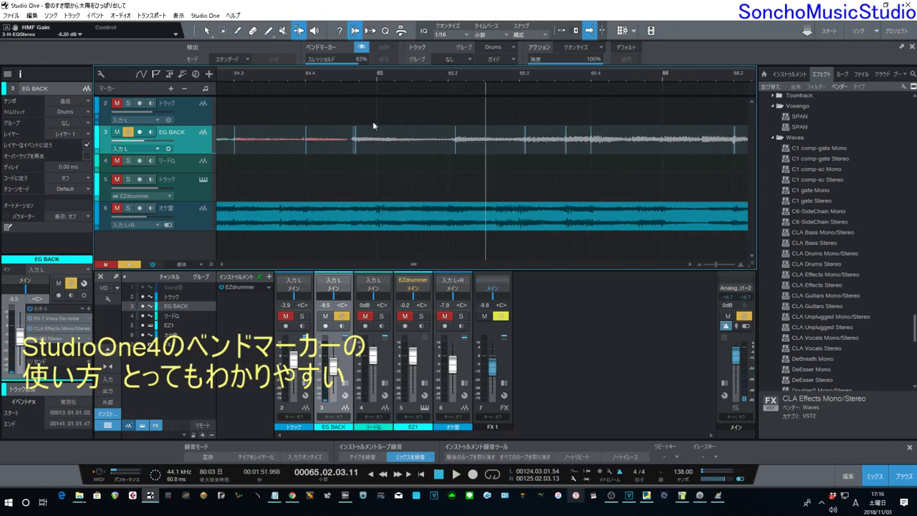
drag(357, 151, 379, 150)
drag(346, 76, 361, 55)
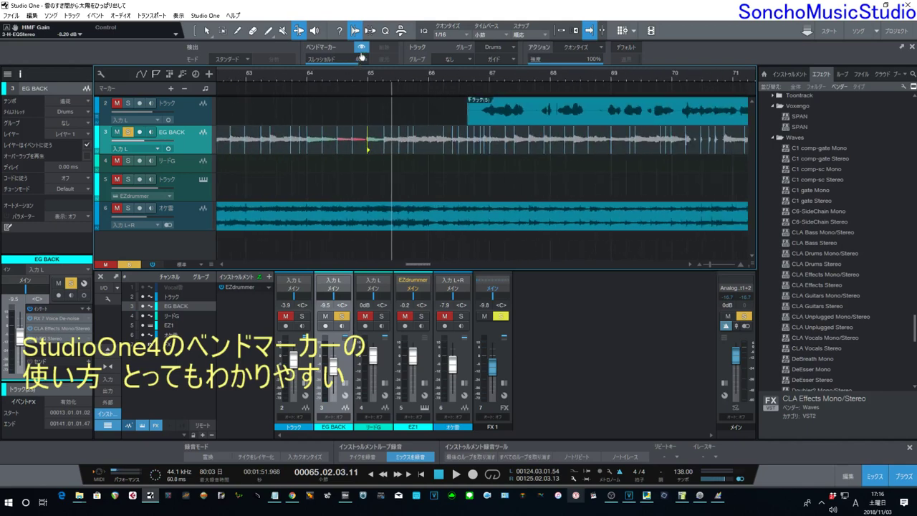
click(291, 73)
key(space)
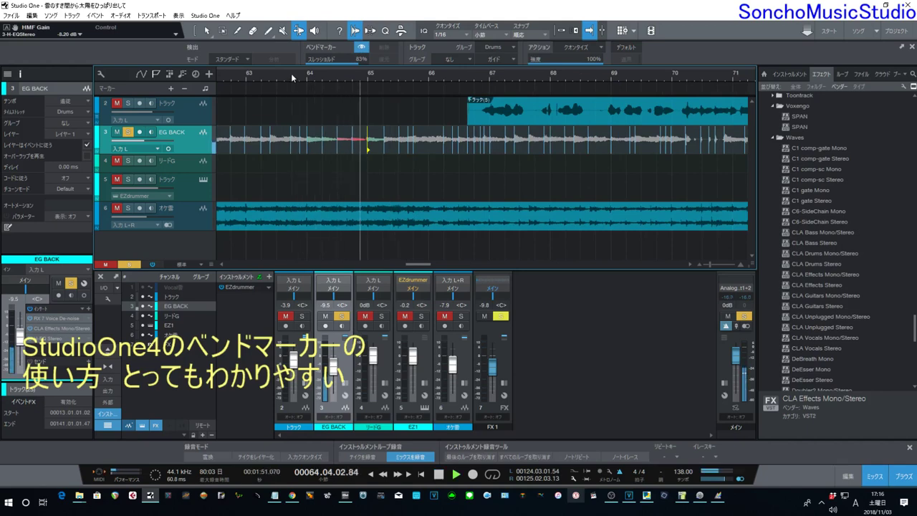
key(space)
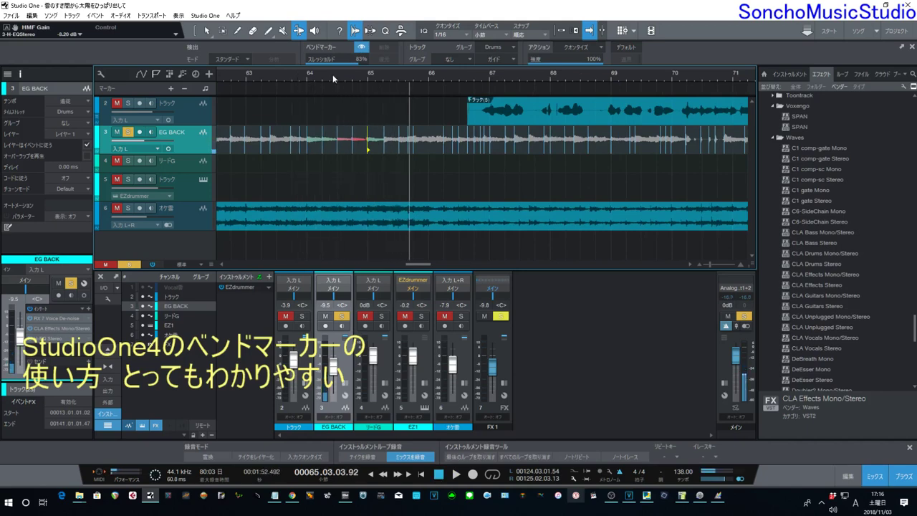
click(333, 74)
key(space)
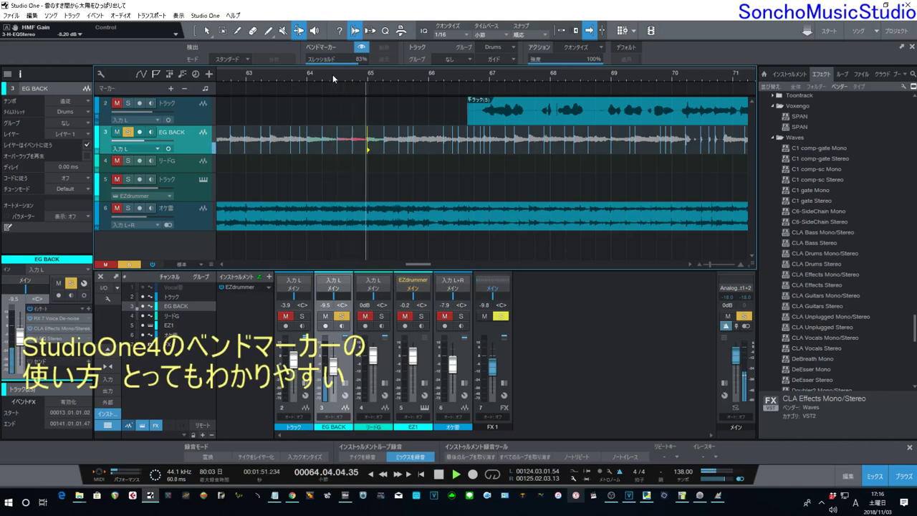
key(space)
Move the EG BACK bend marker at bar 65 back earlier, and place a new marker on the bar 65 line
ctrl+scroll(378, 89, up, 3)
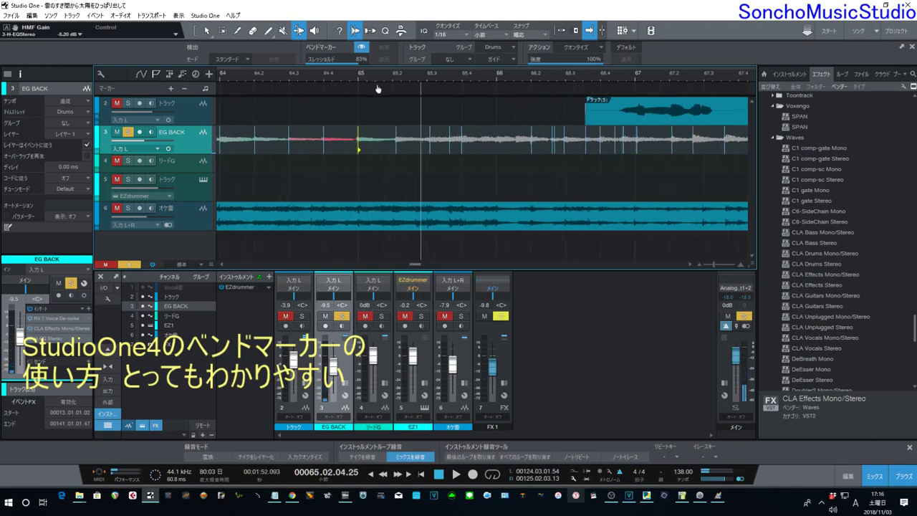
ctrl+scroll(378, 89, up, 2)
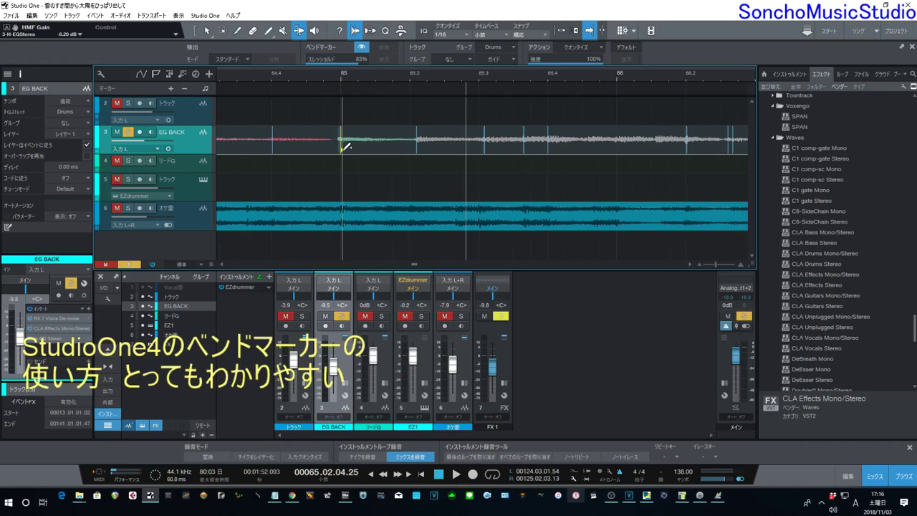
drag(342, 152, 317, 157)
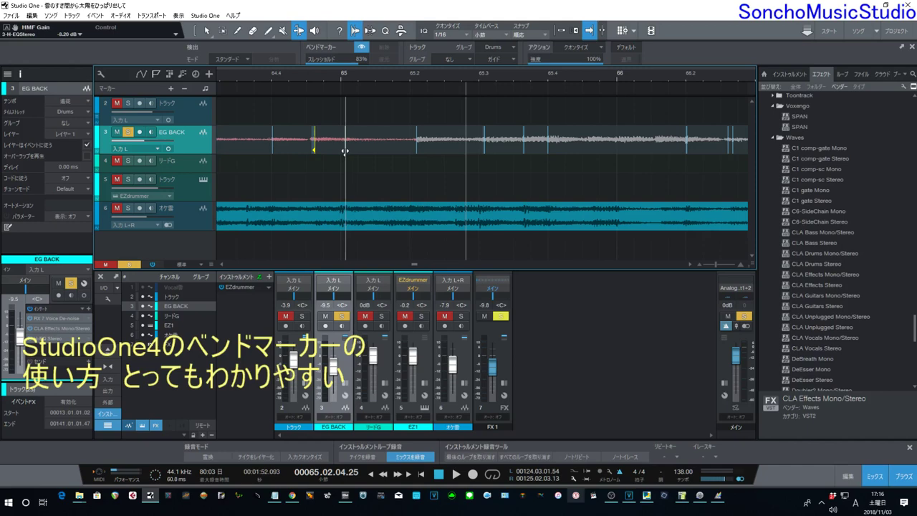
click(345, 151)
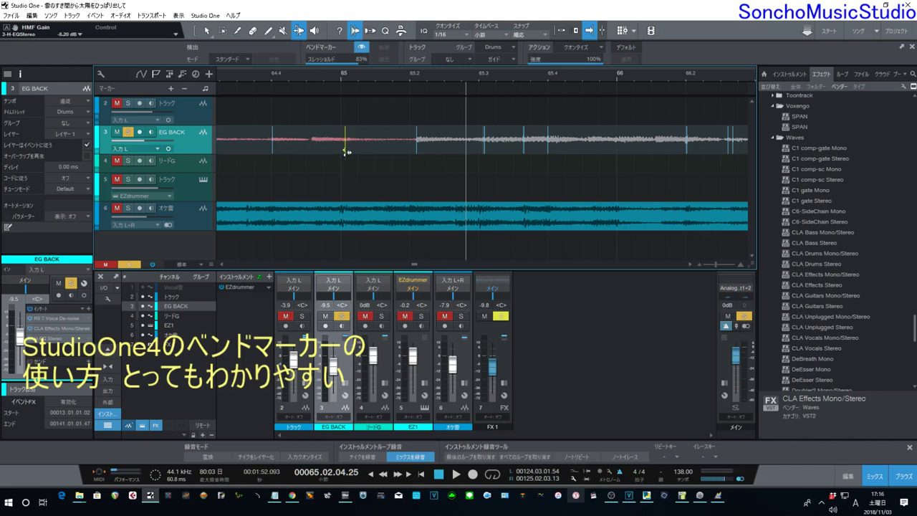
mouse_move(347, 152)
mouse_down()
mouse_move(334, 153)
mouse_move(341, 156)
mouse_up()
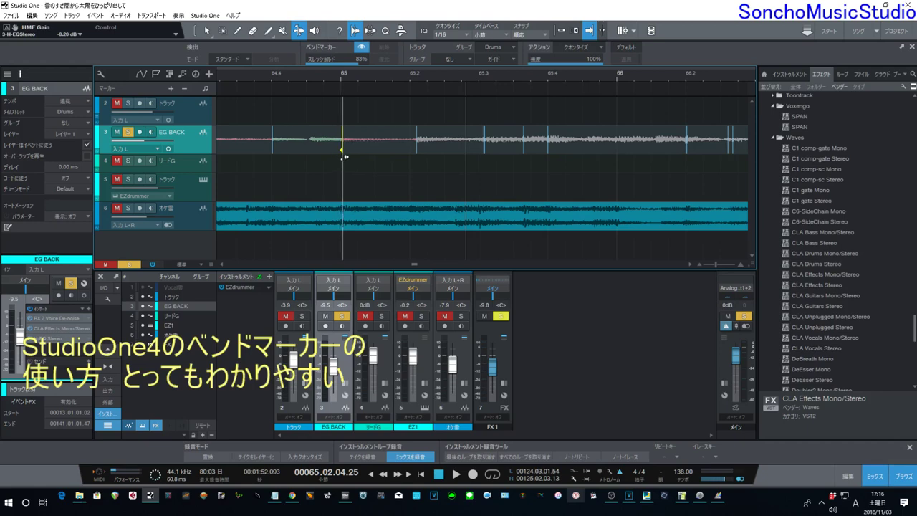
Shift the EG BACK bend markers near 65.2 and 65.3 slightly earlier, and play back from just before bar 64
drag(420, 155, 412, 155)
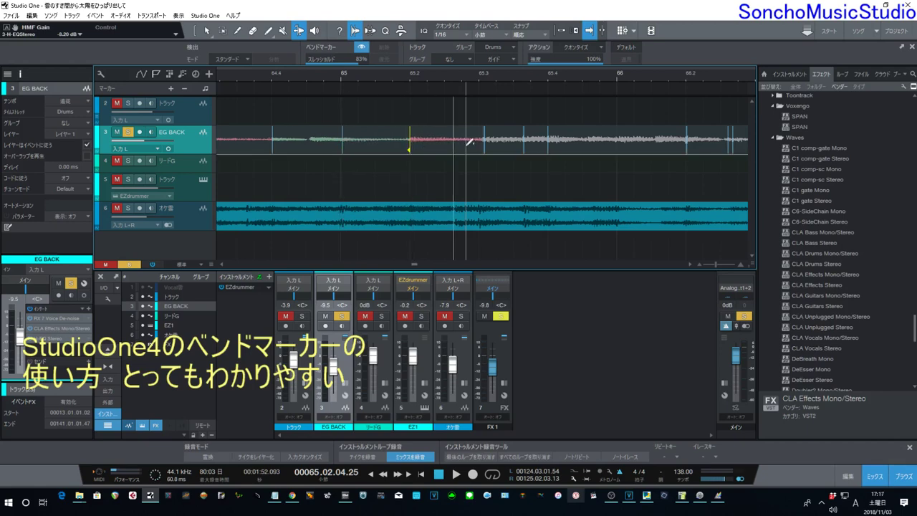
drag(487, 149, 481, 149)
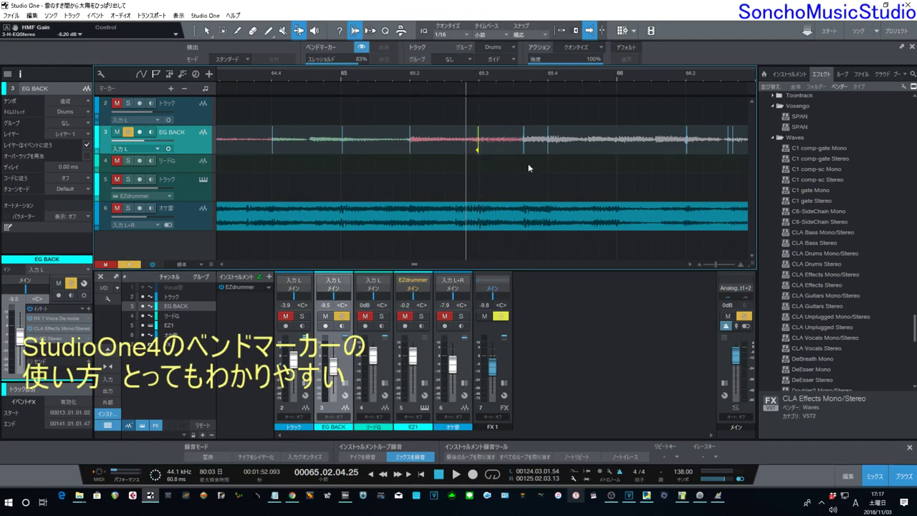
drag(452, 72, 437, 56)
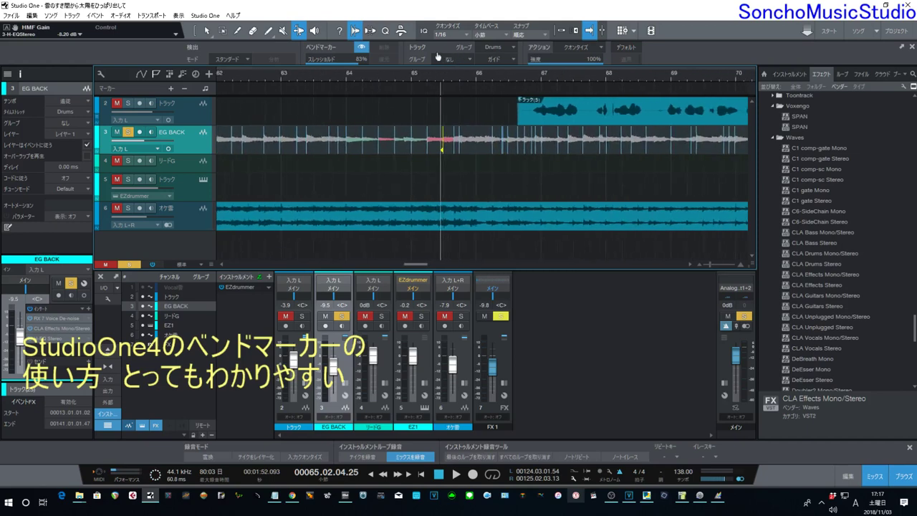
click(343, 77)
key(space)
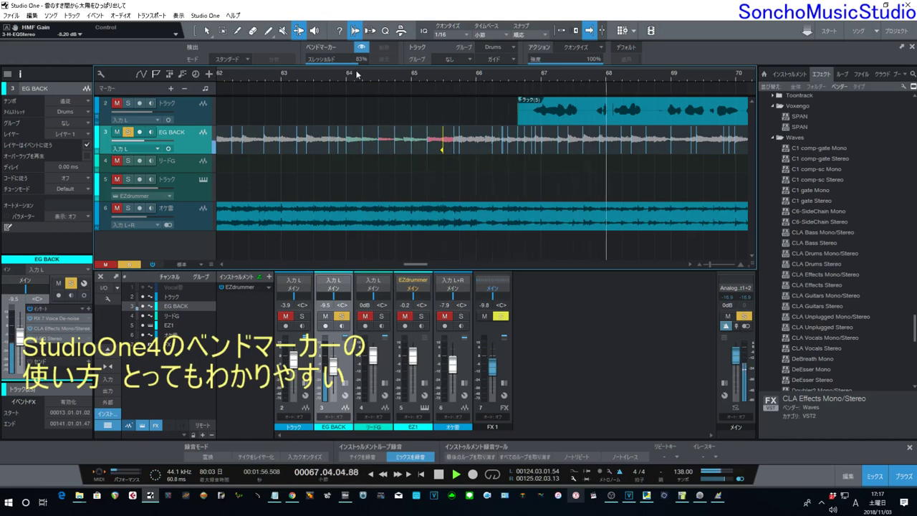
Listen to EG BACK onward to about bar 100 with a wider timeline range in view, and stop playback
drag(357, 75, 333, 57)
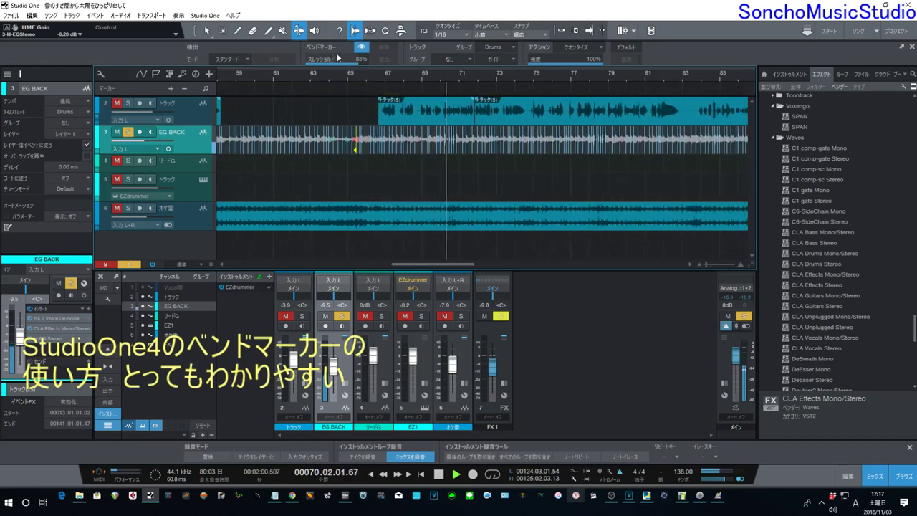
mouse_move(337, 58)
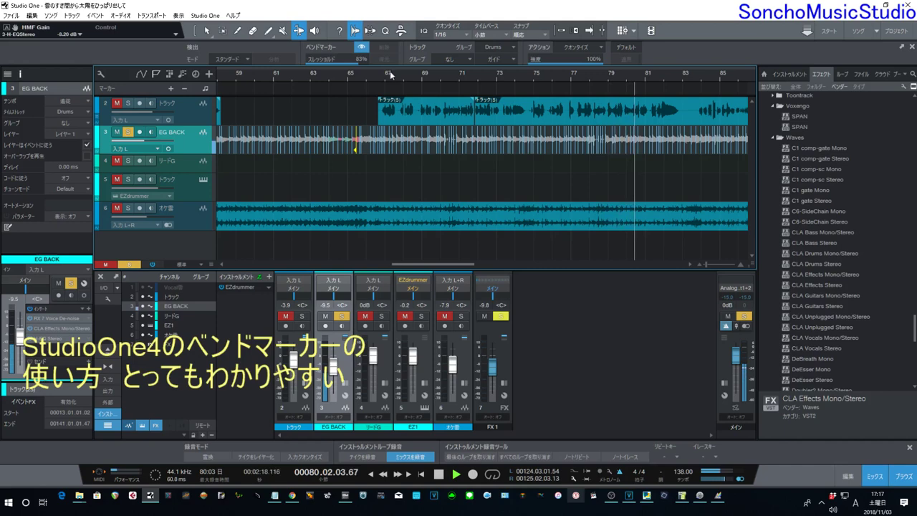
drag(390, 75, 358, 57)
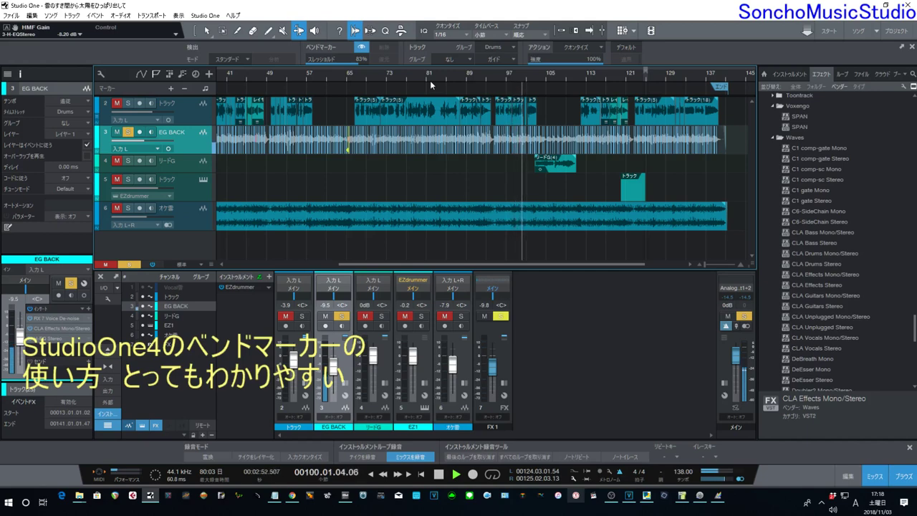
key(space)
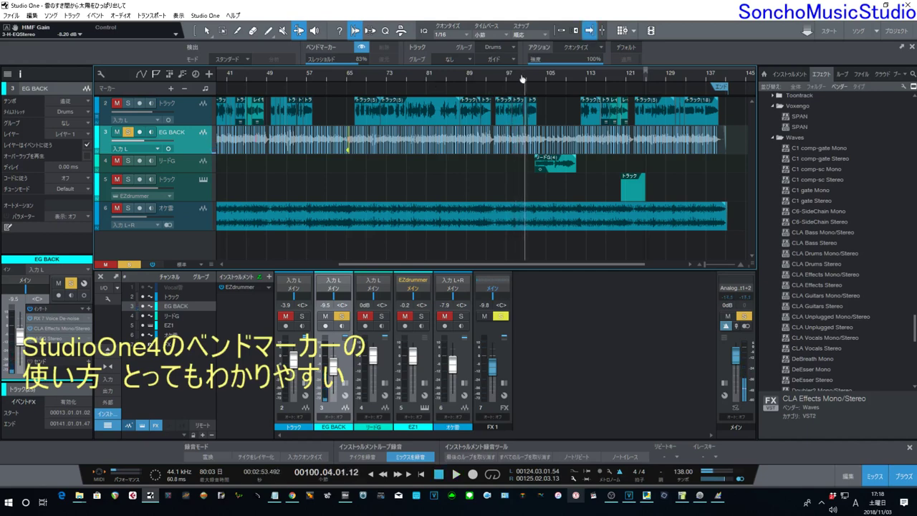
Replay EG BACK around bars 99 and 100, and move the bend marker just before 99.4 onto that beat
drag(522, 79, 495, 116)
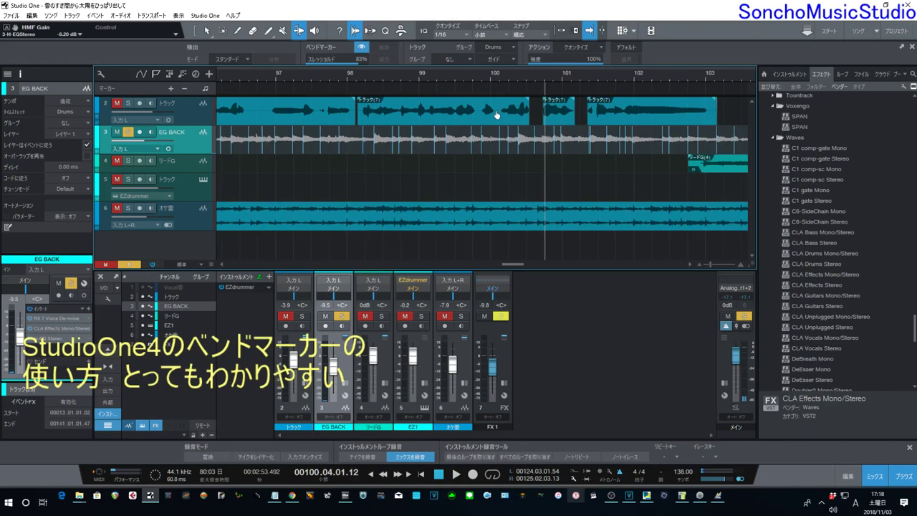
click(473, 73)
key(space)
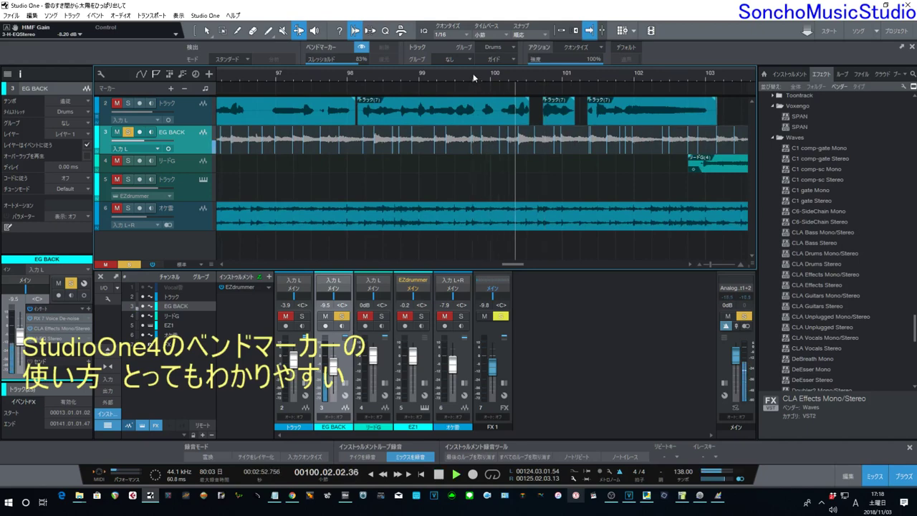
click(435, 72)
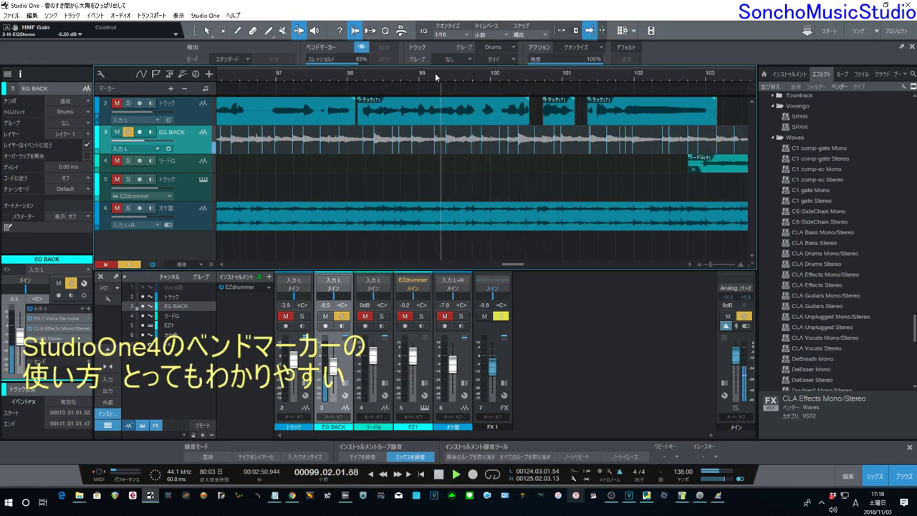
key(space)
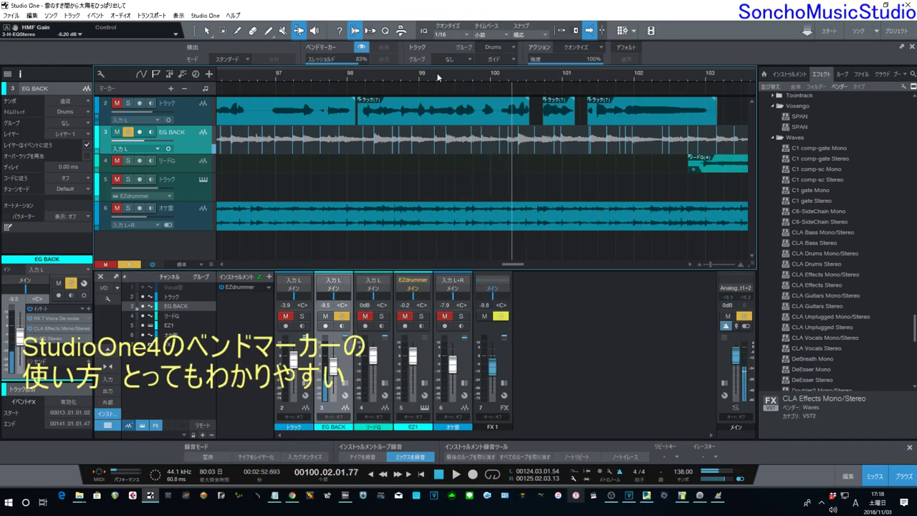
scroll(462, 75, up, 3)
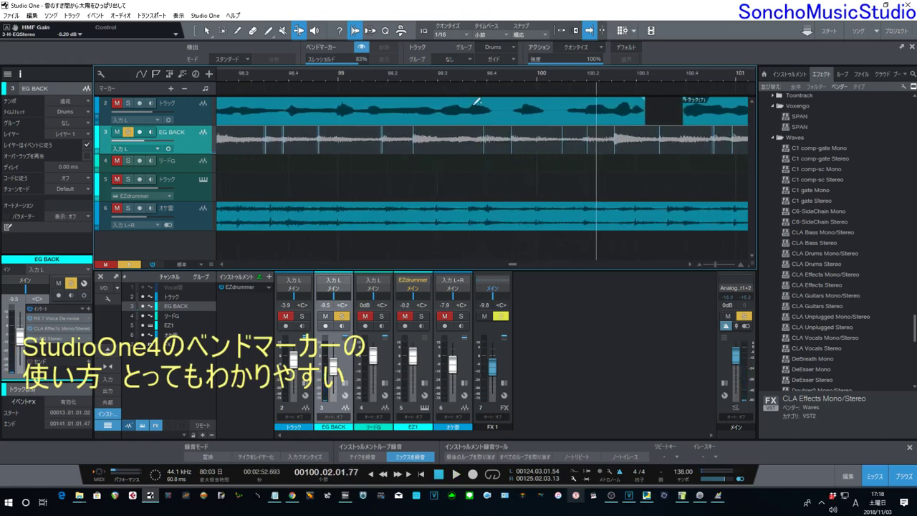
click(391, 76)
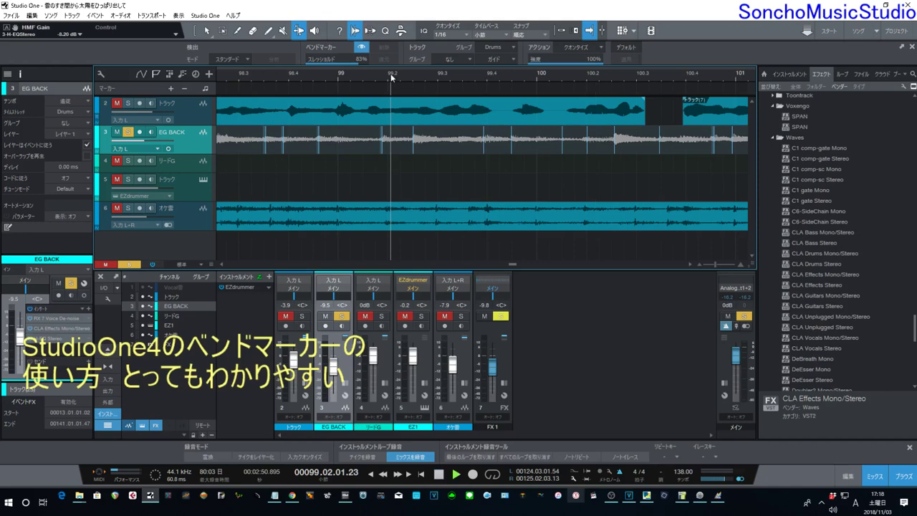
key(space)
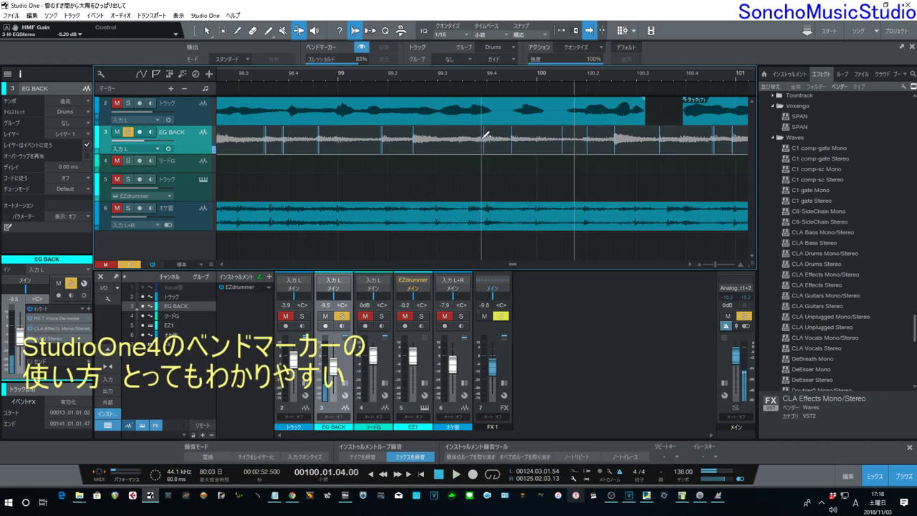
drag(486, 154, 489, 154)
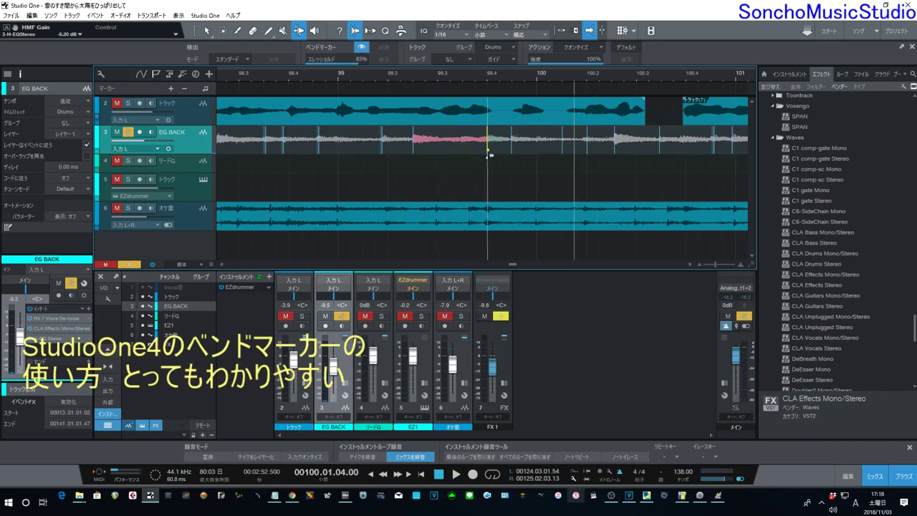
Replay EG BACK from 99.3, shift the bend marker at 100.2 slightly later, and check the passage again
click(442, 74)
key(space)
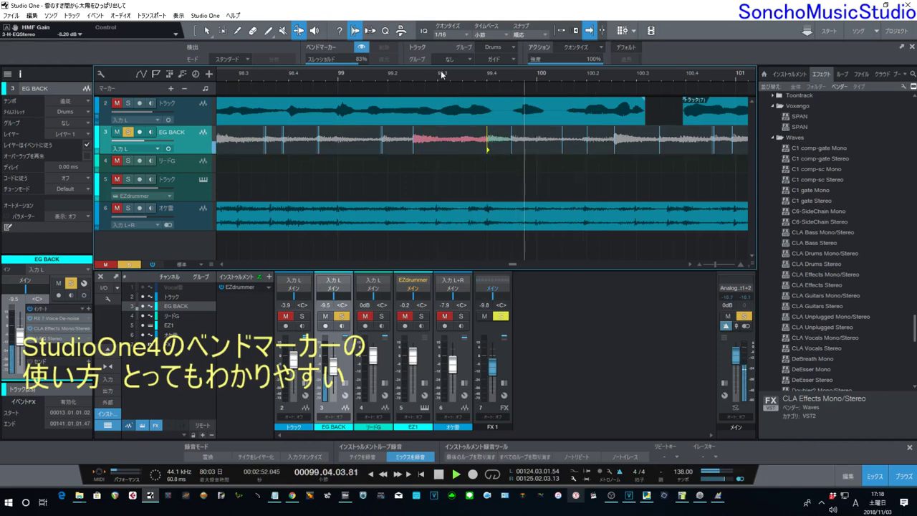
key(space)
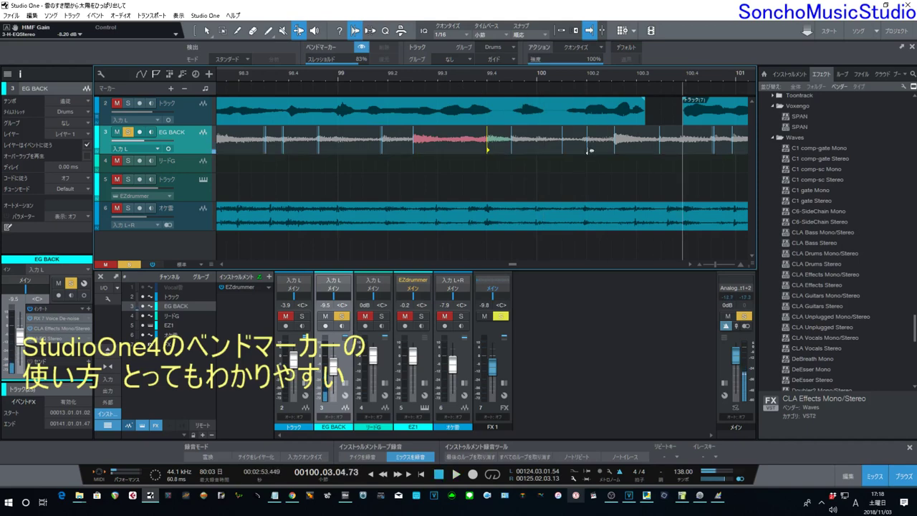
drag(590, 151, 592, 151)
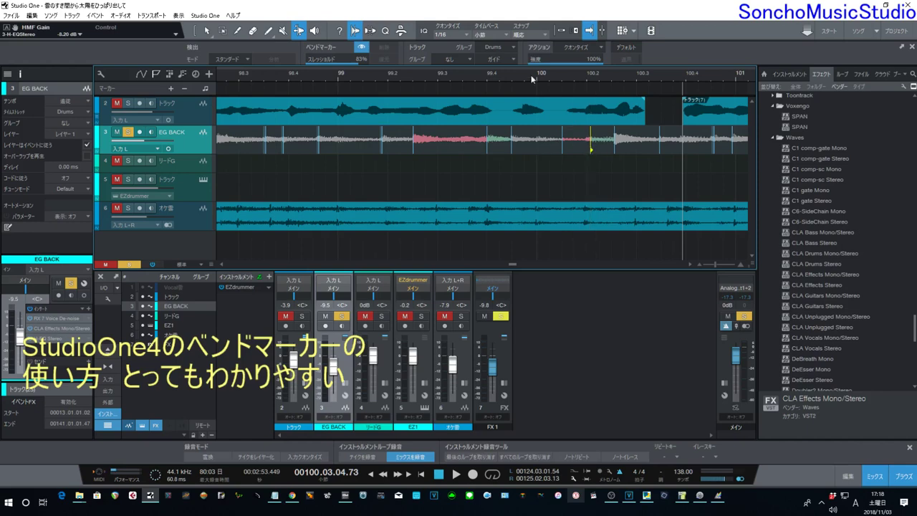
mouse_move(533, 78)
mouse_down()
mouse_move(521, 66)
mouse_move(446, 72)
mouse_move(410, 64)
mouse_up()
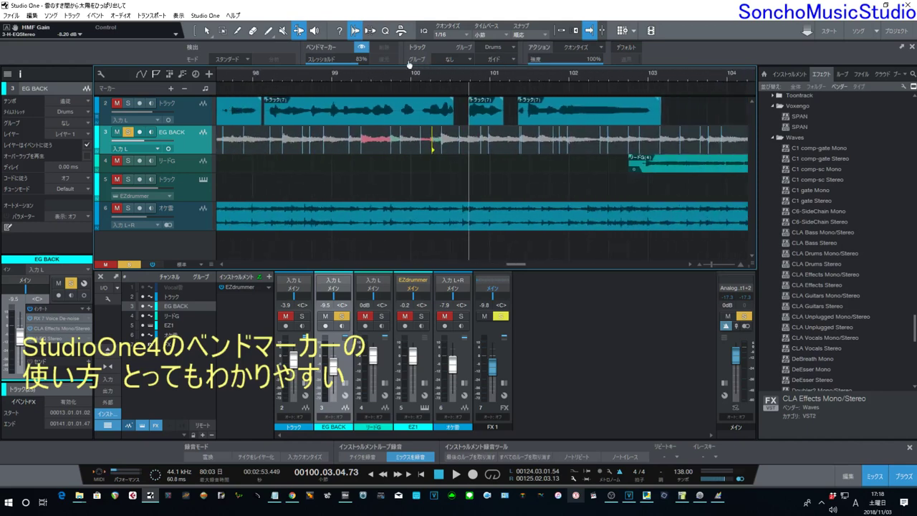
click(361, 80)
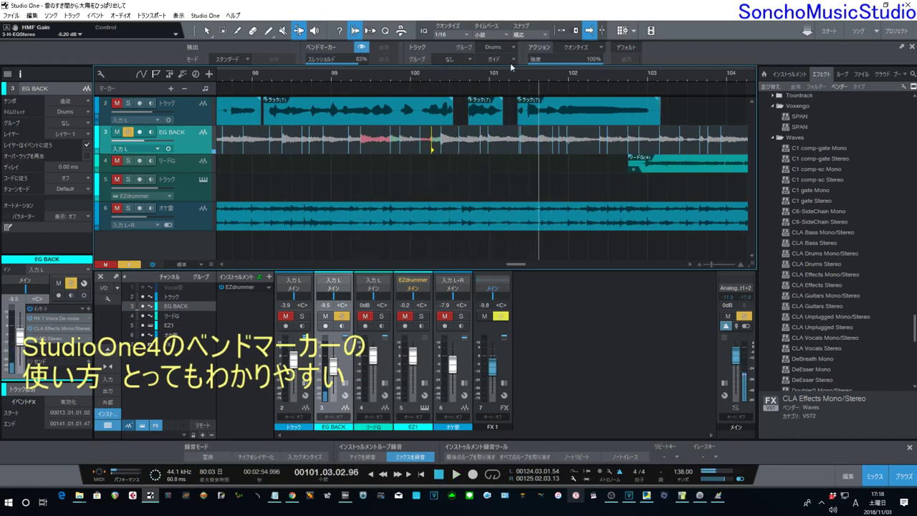
Move the EG BACK bend marker just before bar 101 onto the bar line, and play on to about bar 120
drag(505, 74, 505, 90)
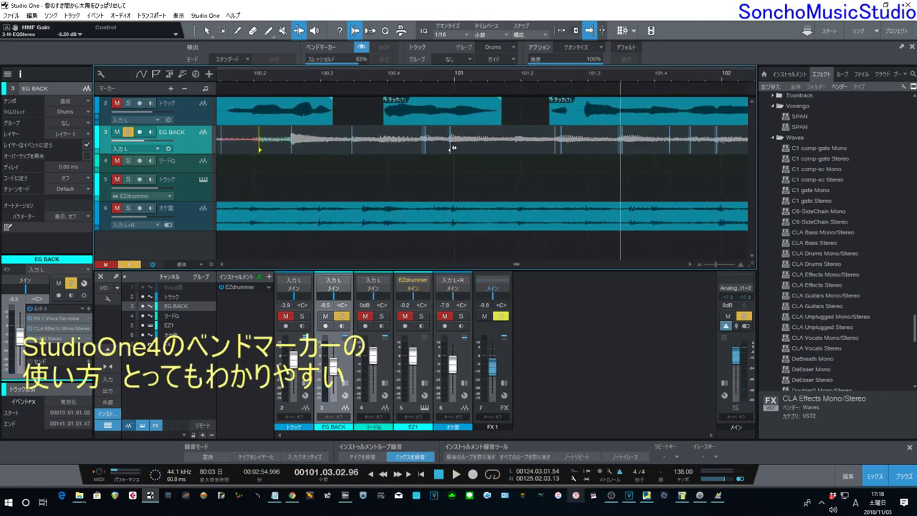
drag(451, 149, 456, 148)
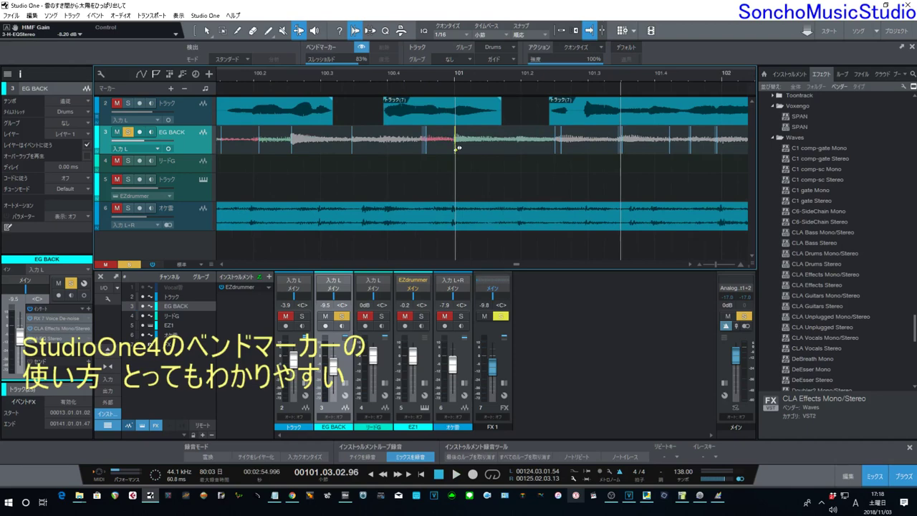
drag(448, 83, 422, 60)
click(414, 76)
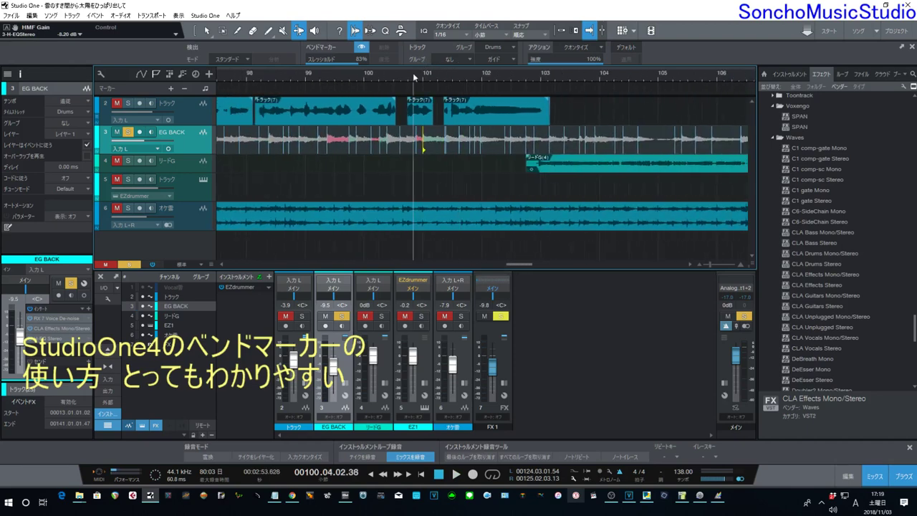
key(space)
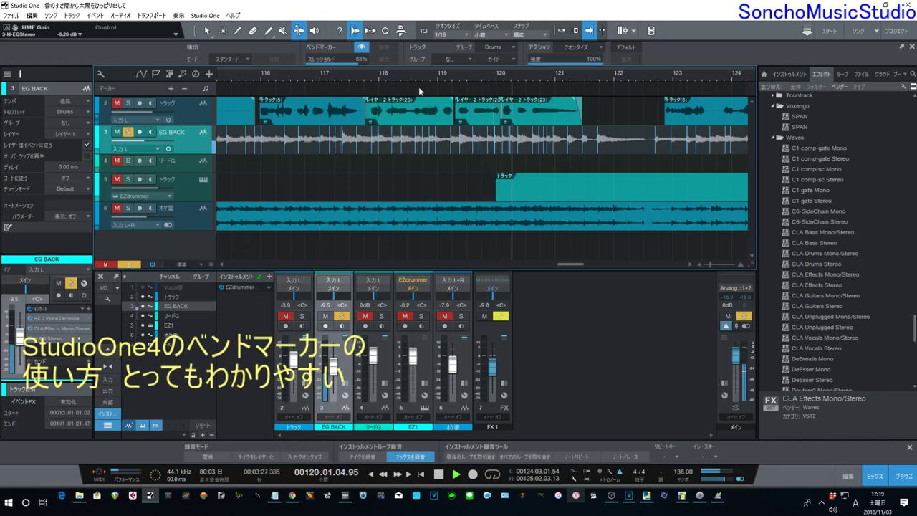
key(space)
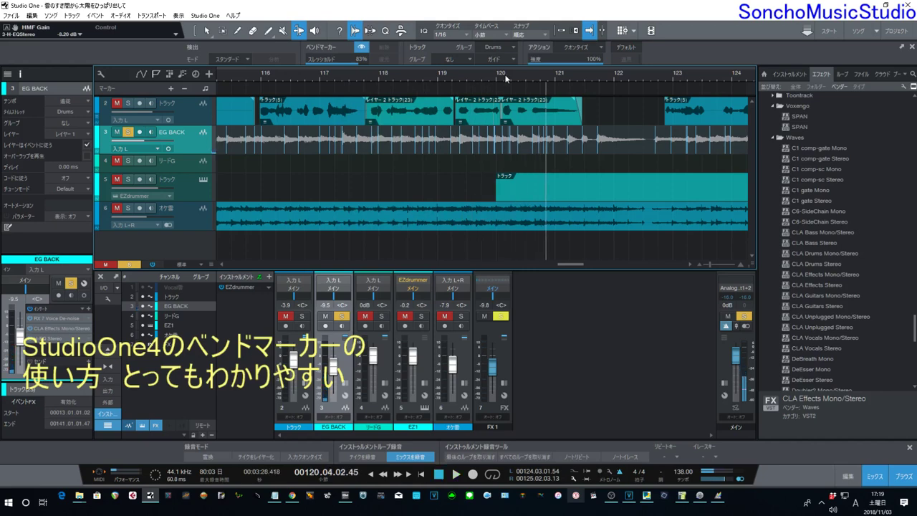
Add an EG BACK bend marker just before bar 120, and shift it and the markers after 119.3 and 119.4 slightly later
scroll(504, 92, up, 3)
scroll(504, 92, up, 3)
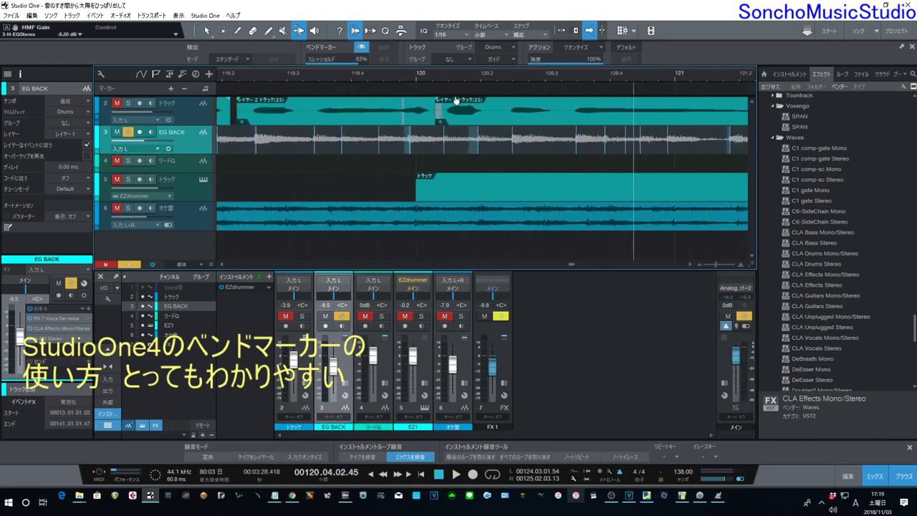
scroll(457, 102, up, 4)
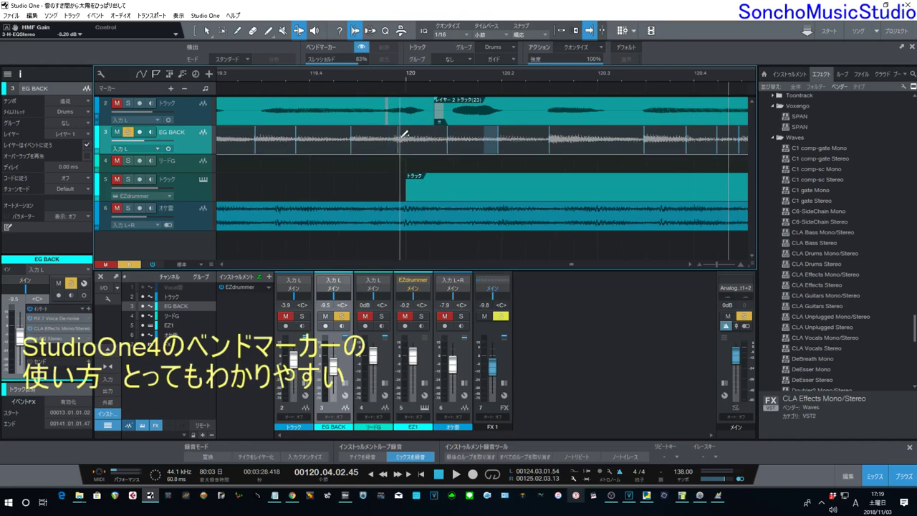
click(399, 140)
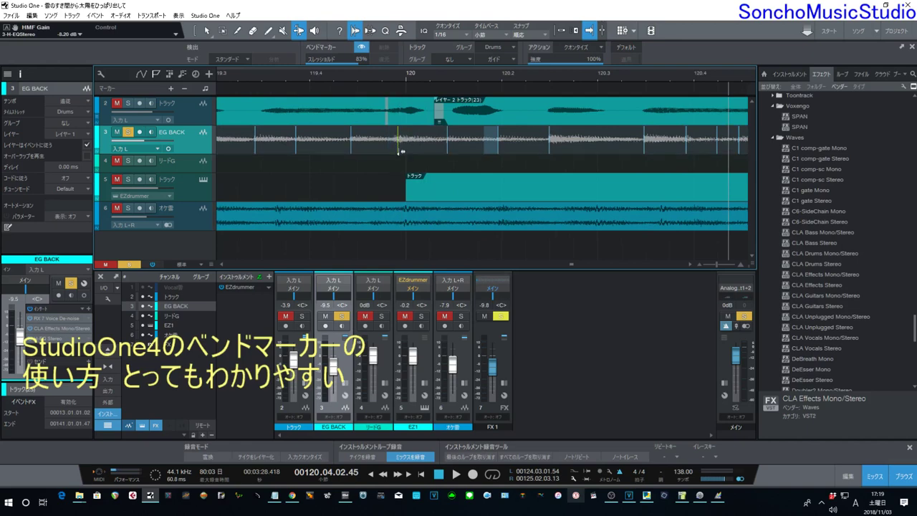
drag(401, 152, 406, 152)
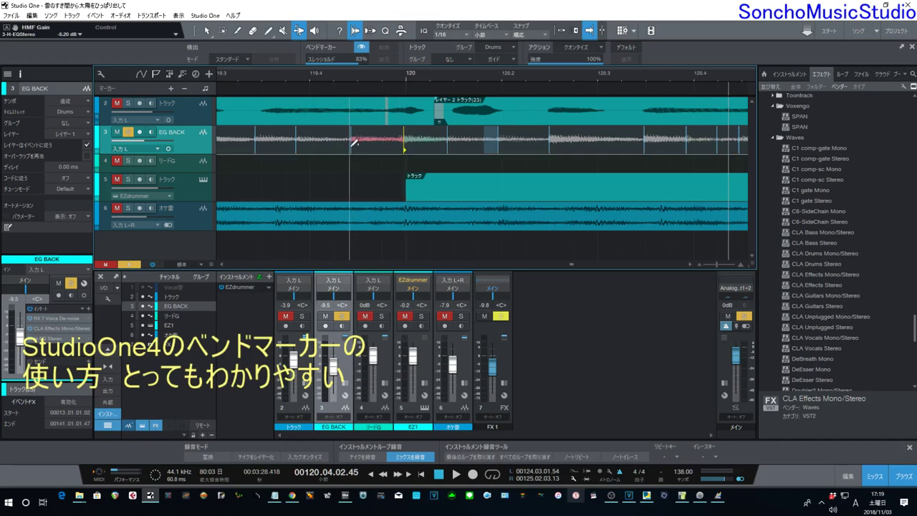
drag(354, 143, 360, 149)
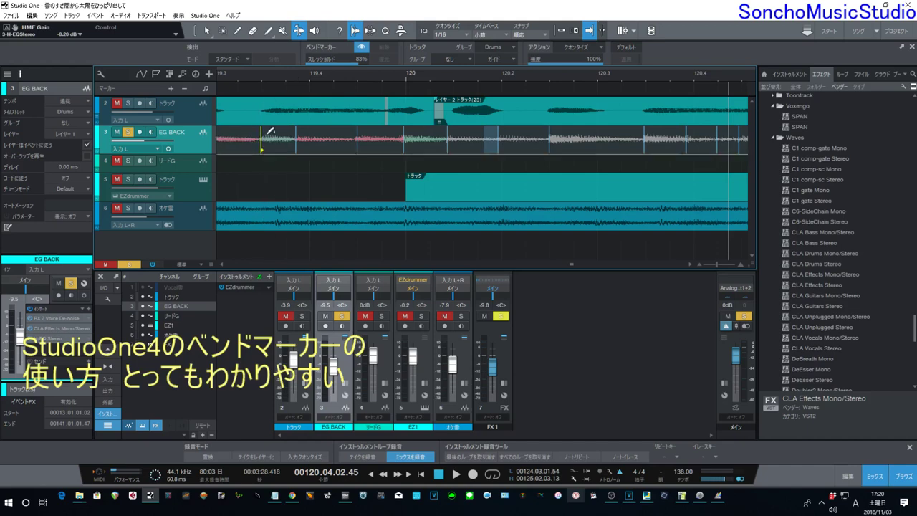
Replay EG BACK from bar 119 to about bar 123 with a wider timeline range in view
drag(284, 76, 290, 60)
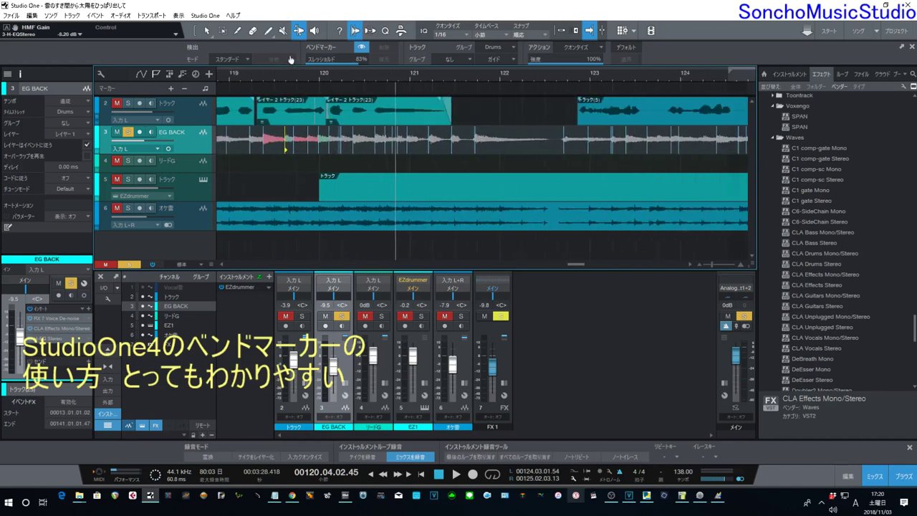
click(237, 74)
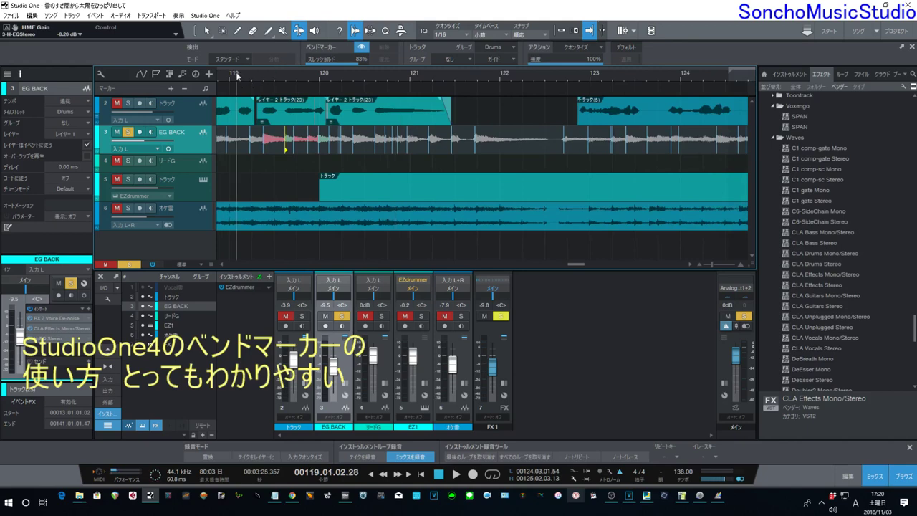
key(space)
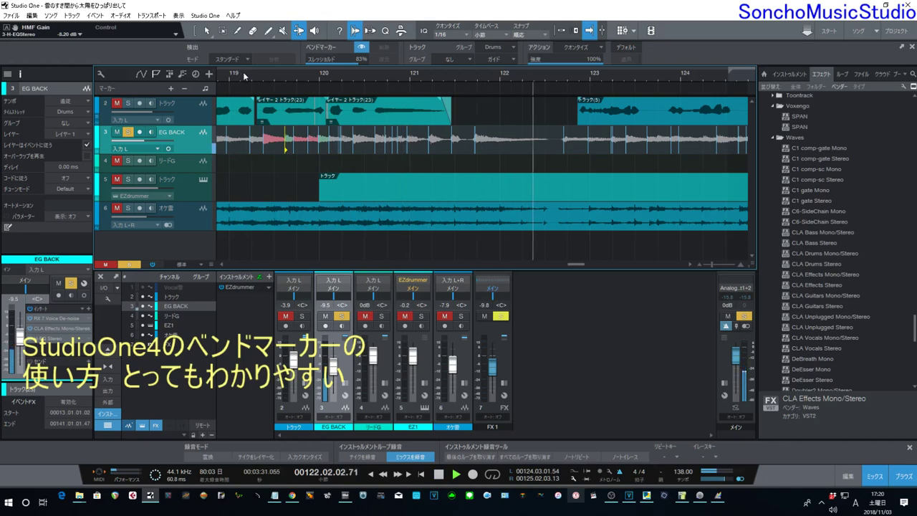
key(space)
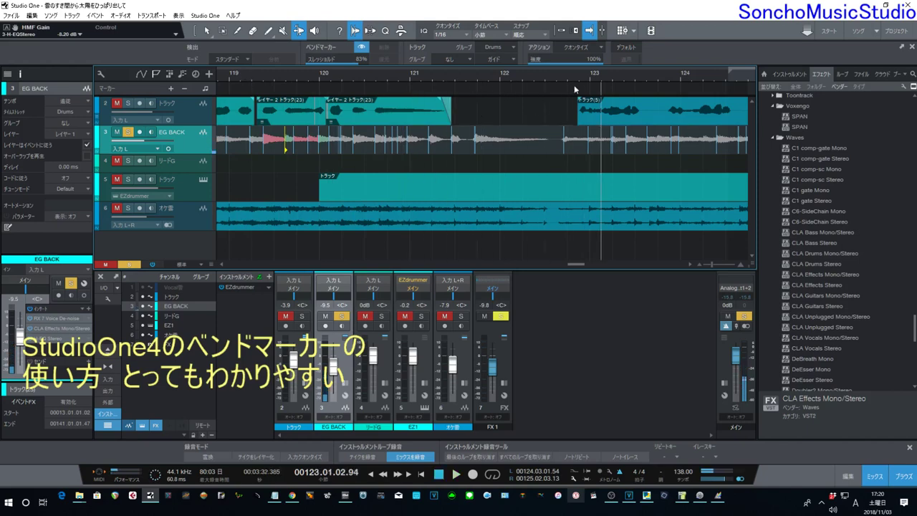
Move the EG BACK bend markers just before 122.4 and just before bar 123 slightly later
drag(575, 79, 459, 102)
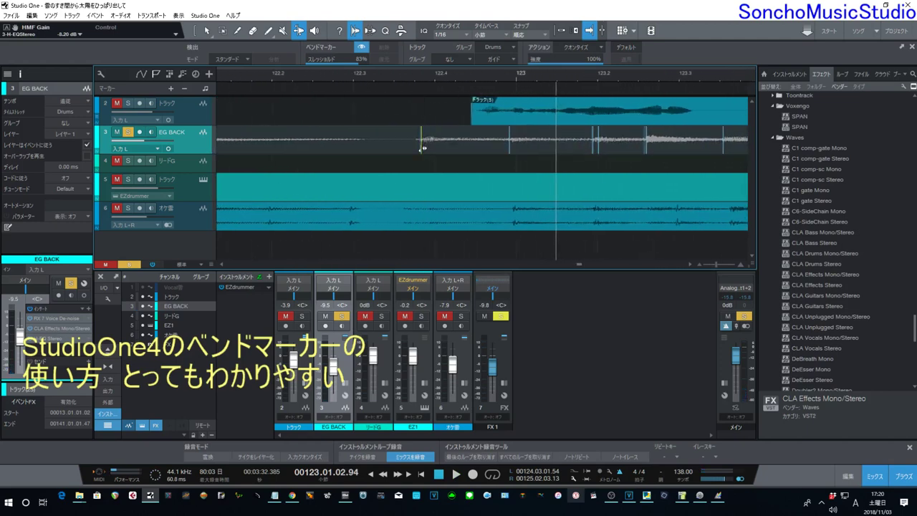
drag(423, 149, 431, 150)
drag(511, 150, 514, 150)
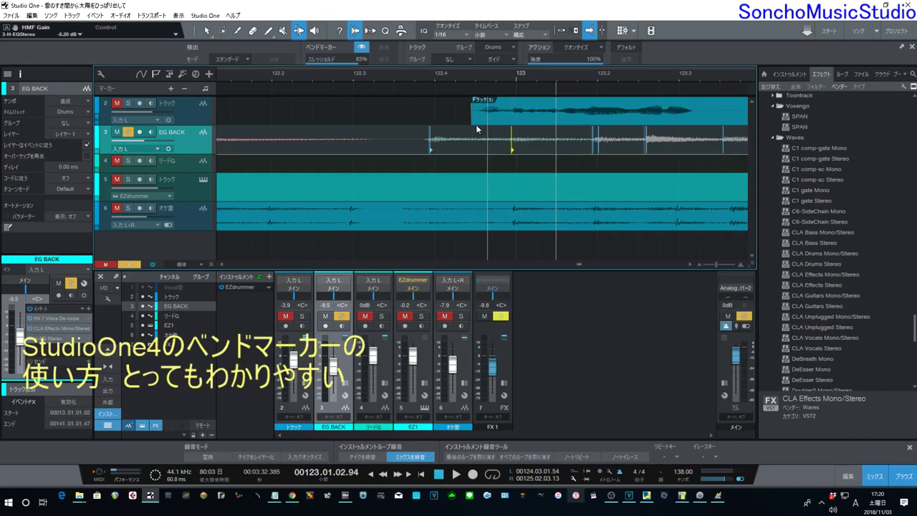
Replay EG BACK from before bar 123, listen onward to about bar 136, and stop playback
mouse_move(409, 77)
mouse_down()
mouse_move(411, 60)
mouse_move(344, 66)
mouse_up()
click(336, 72)
key(space)
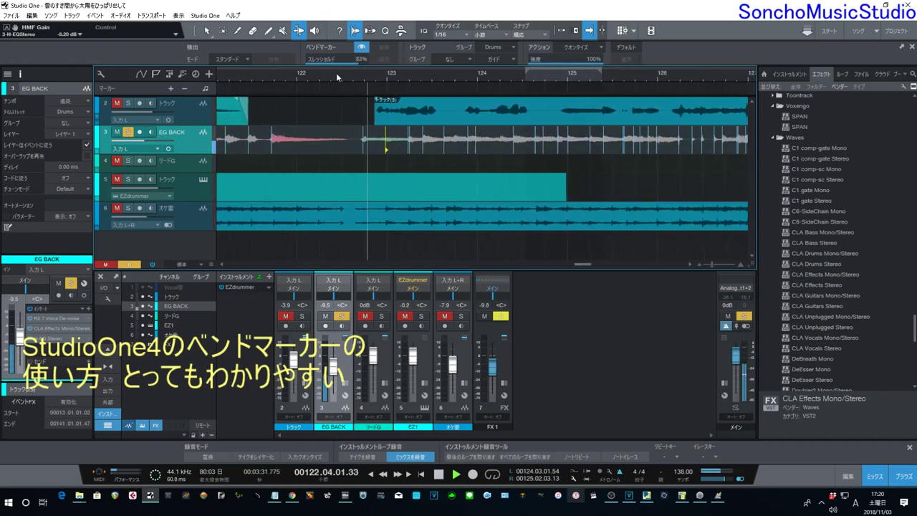
click(261, 79)
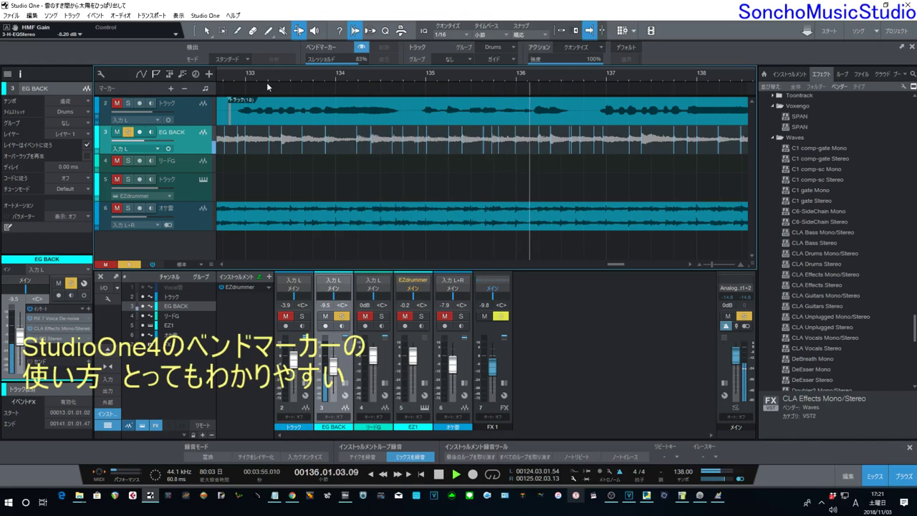
key(space)
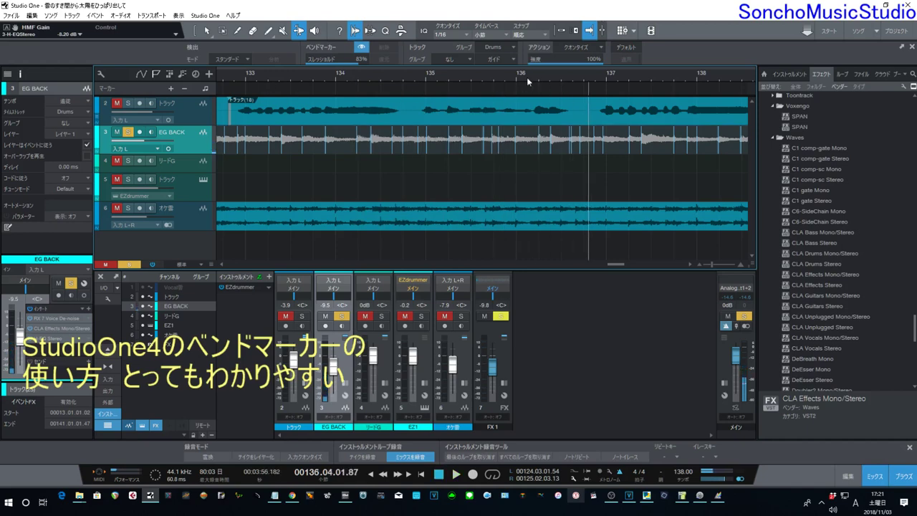
Move the EG BACK bend marker at 136.2 slightly earlier, and add a new marker about midway between bar 136 and 136.2
drag(526, 75, 511, 103)
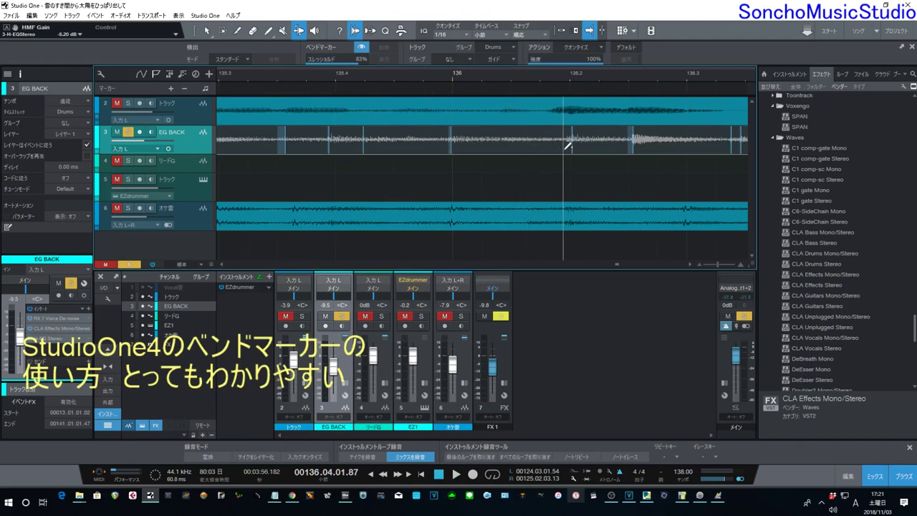
drag(573, 152, 565, 154)
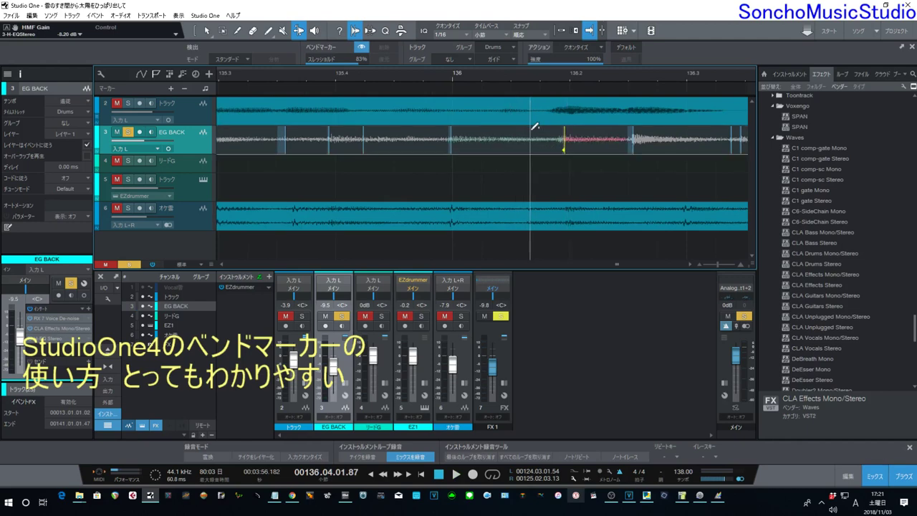
click(501, 148)
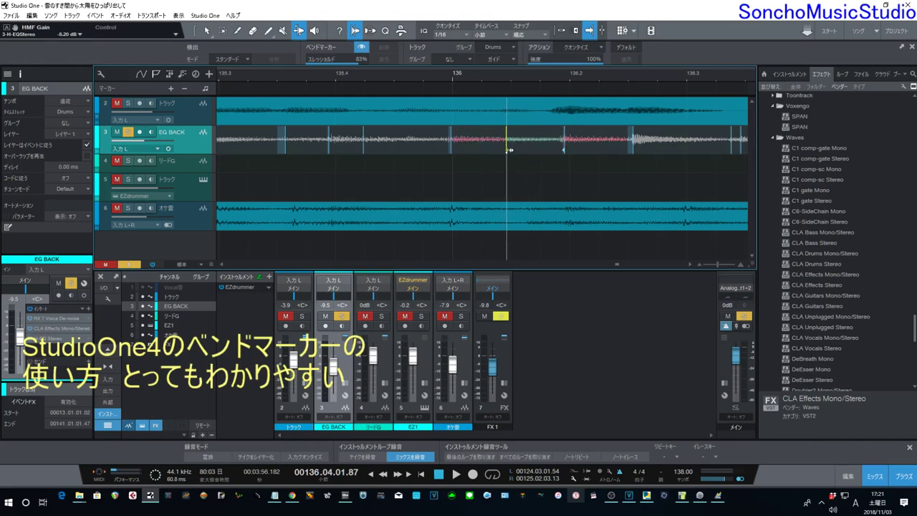
Move the EG BACK bend marker between bar 136 and 136.2 slightly later, and replay from just before bar 136 to bar 138
drag(505, 150, 511, 150)
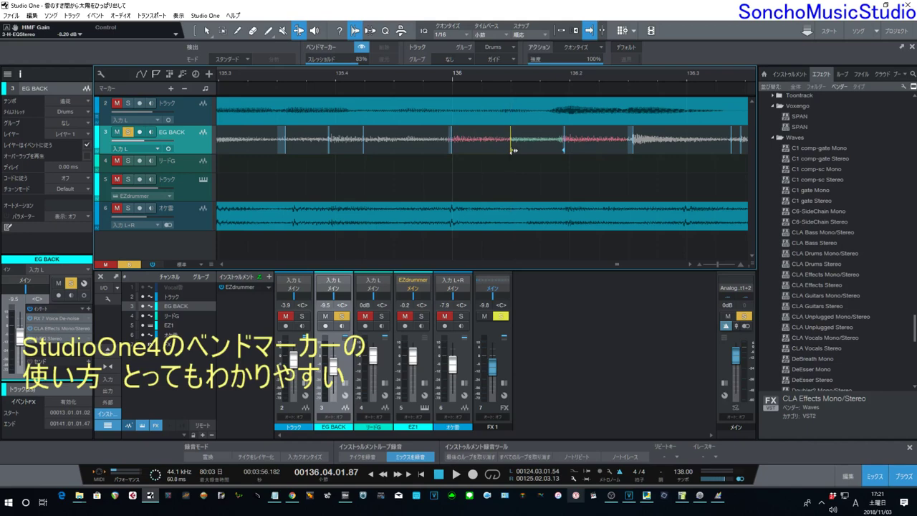
click(417, 70)
key(w)
key(w)
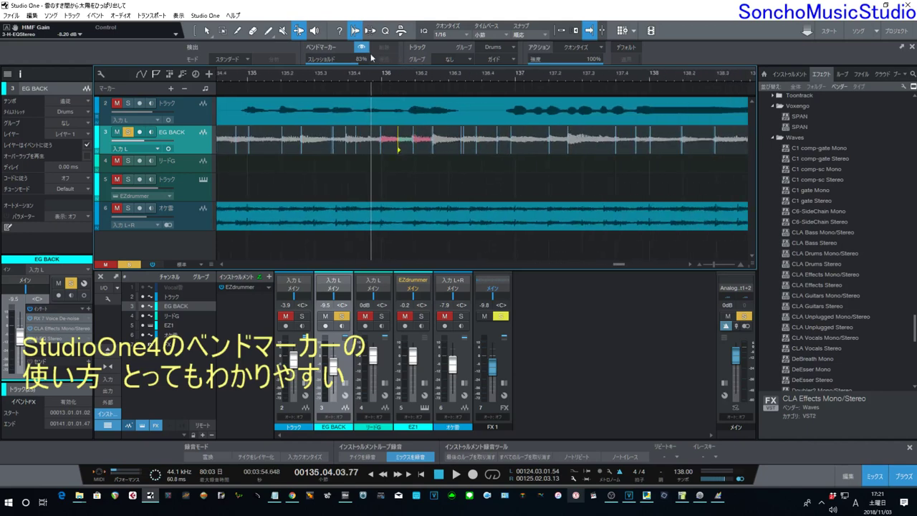
key(space)
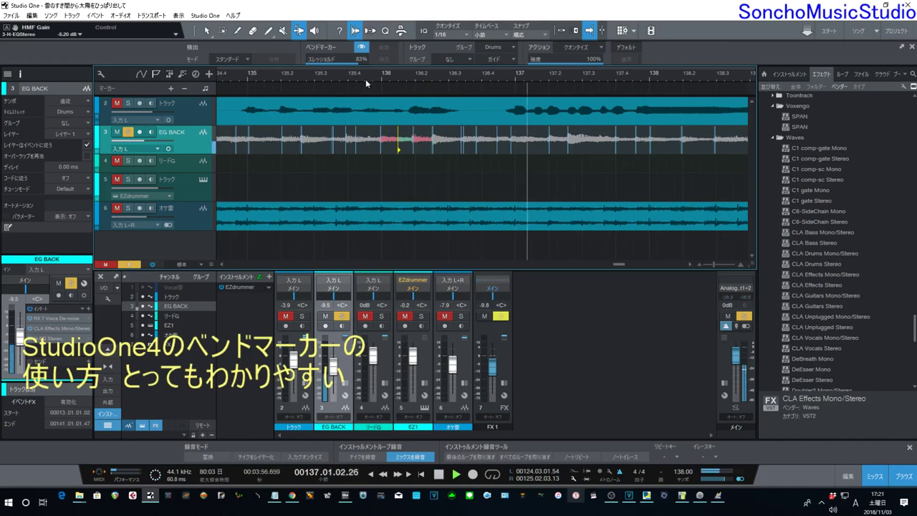
key(space)
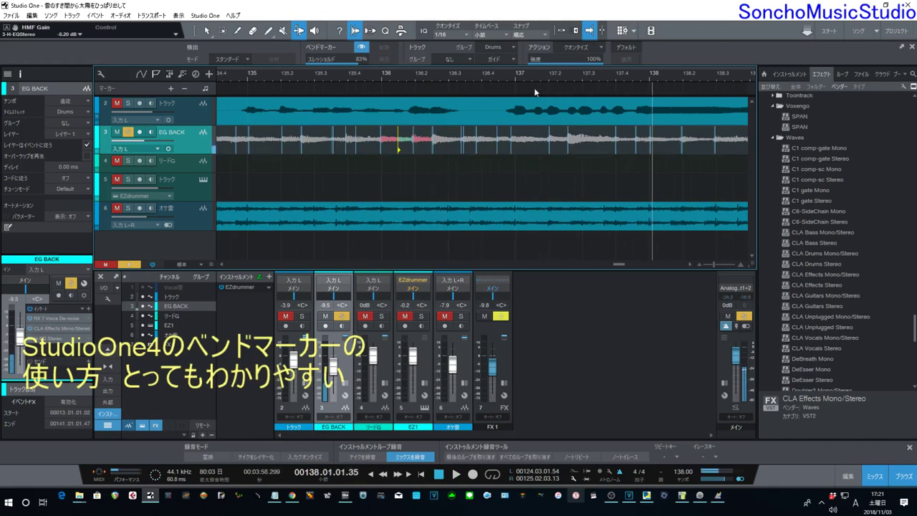
Move the EG BACK bend marker just before bar 137 slightly later, and replay from before bar 137 to about bar 140
key(e)
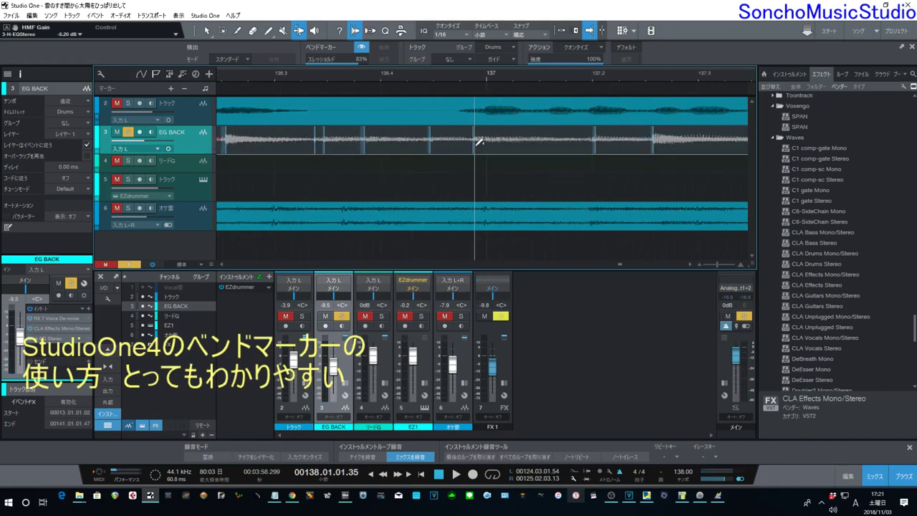
drag(476, 150, 486, 151)
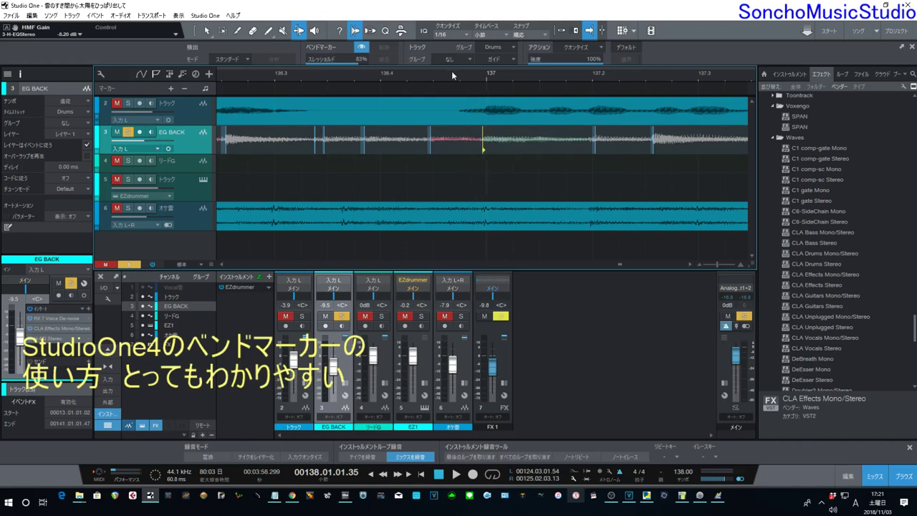
drag(452, 75, 405, 50)
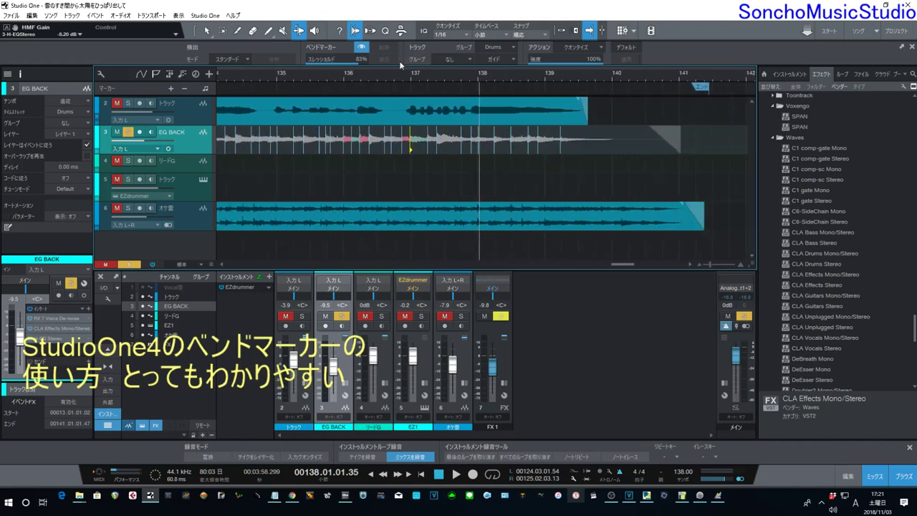
click(402, 77)
key(space)
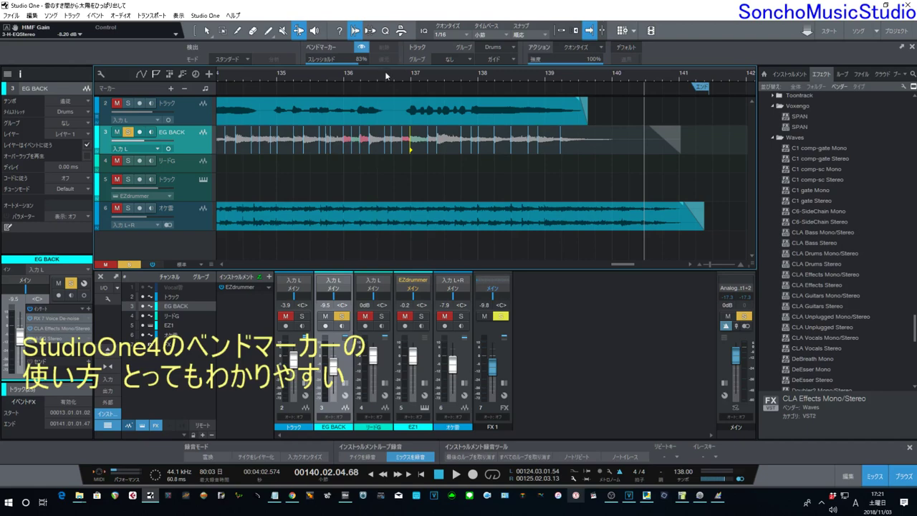
Turn off solo on the EG BACK track and play the full mix from about bar 24.4
drag(384, 76, 426, 33)
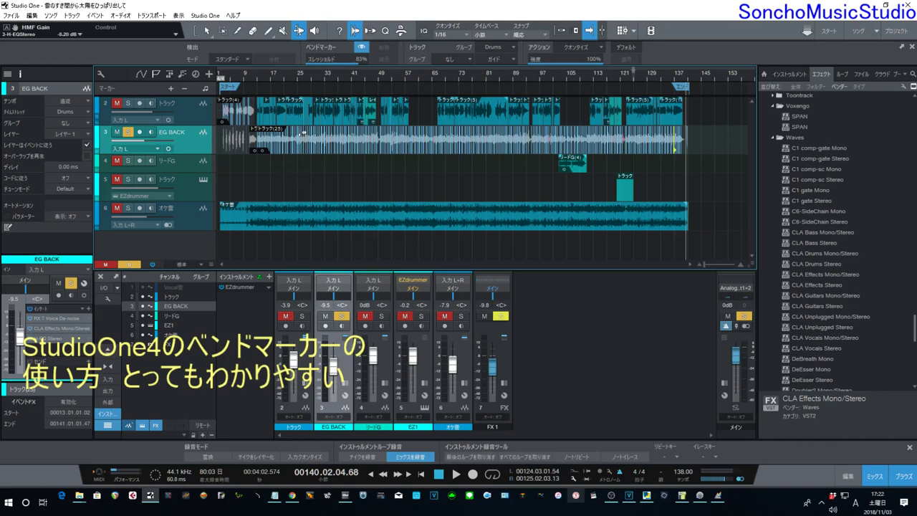
click(297, 75)
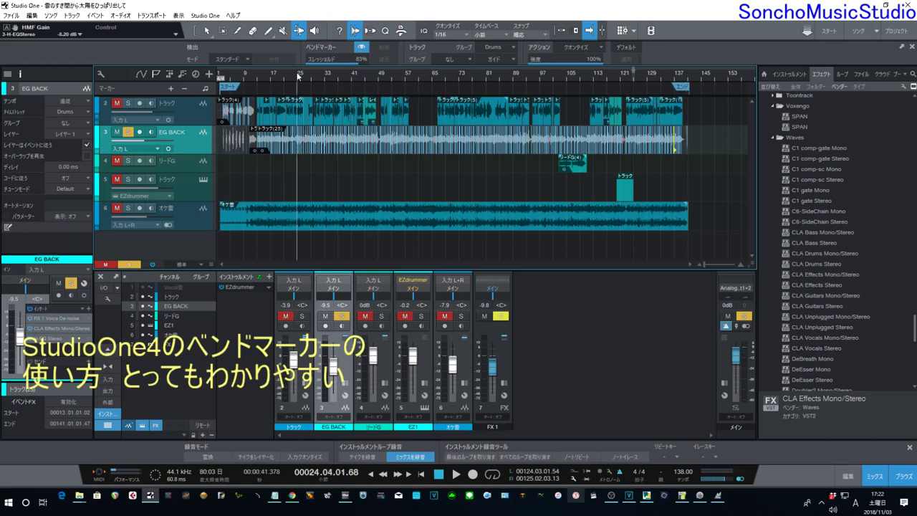
click(127, 132)
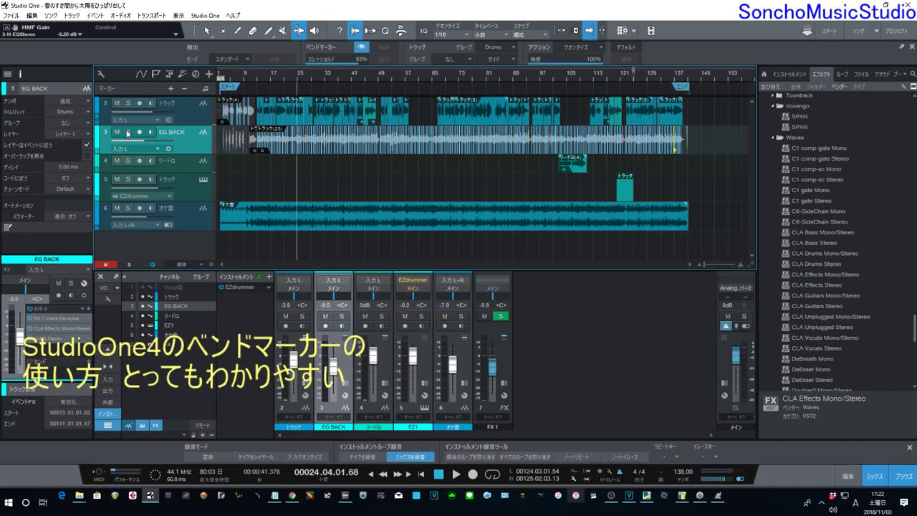
key(space)
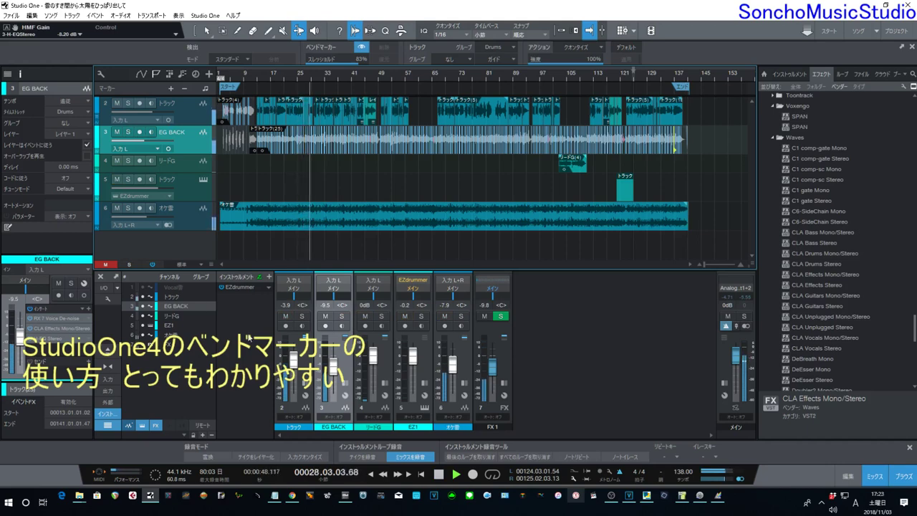
Raise the EG BACK channel volume to -0.4 dB
drag(332, 369, 332, 360)
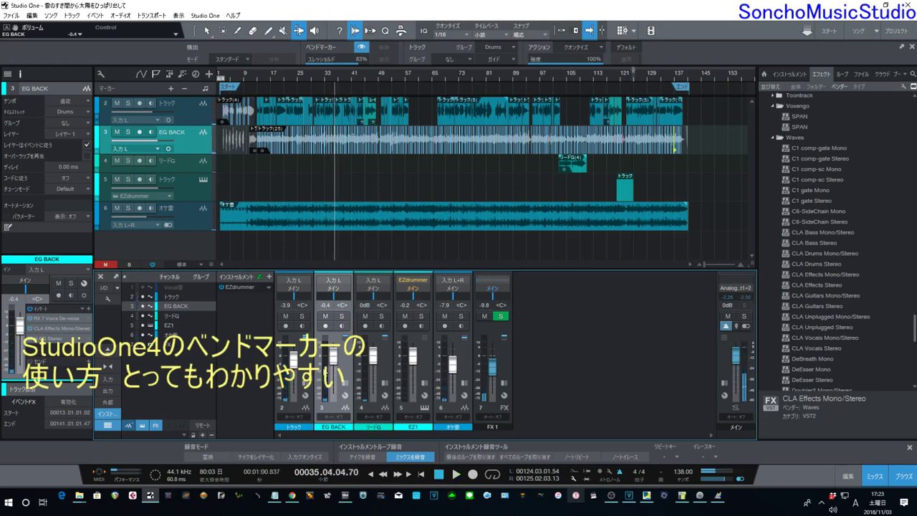
mouse_move(327, 373)
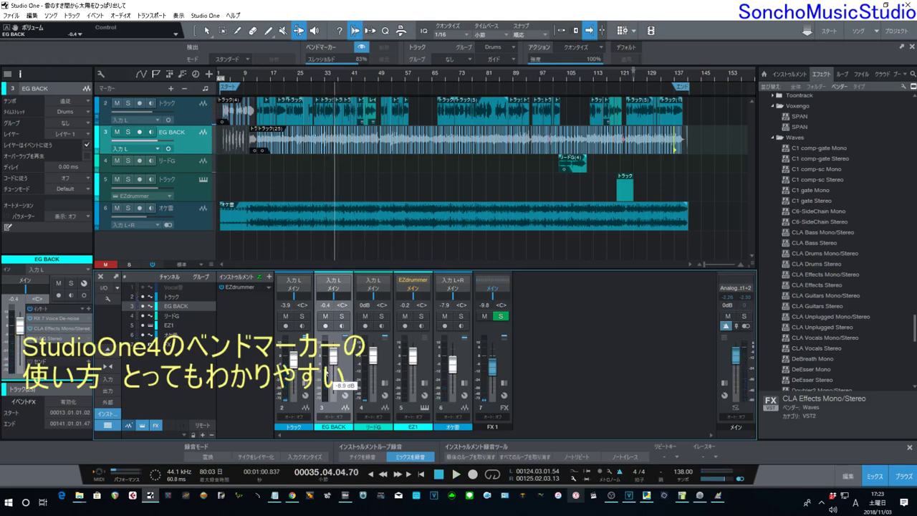